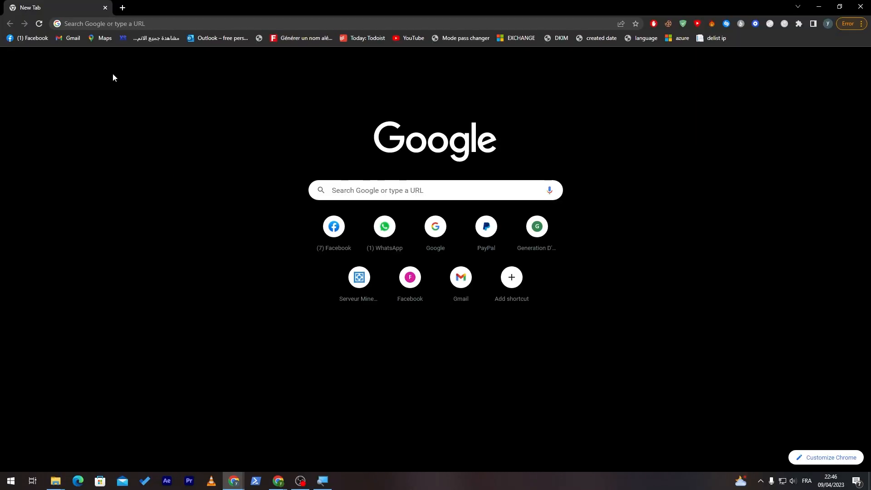
# Open wix.com and log in to the account with Google.
pyautogui.click(87, 24)
pyautogui.write('wix.com')
pyautogui.press('Return')
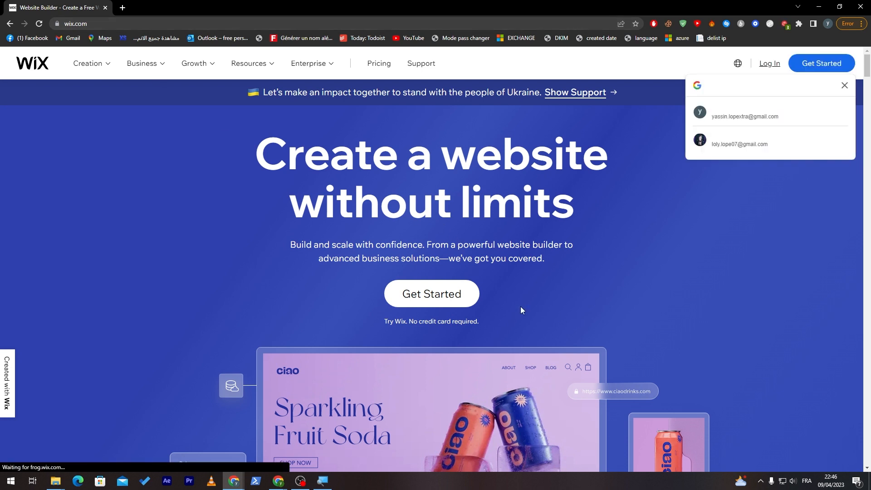
pyautogui.click(456, 303)
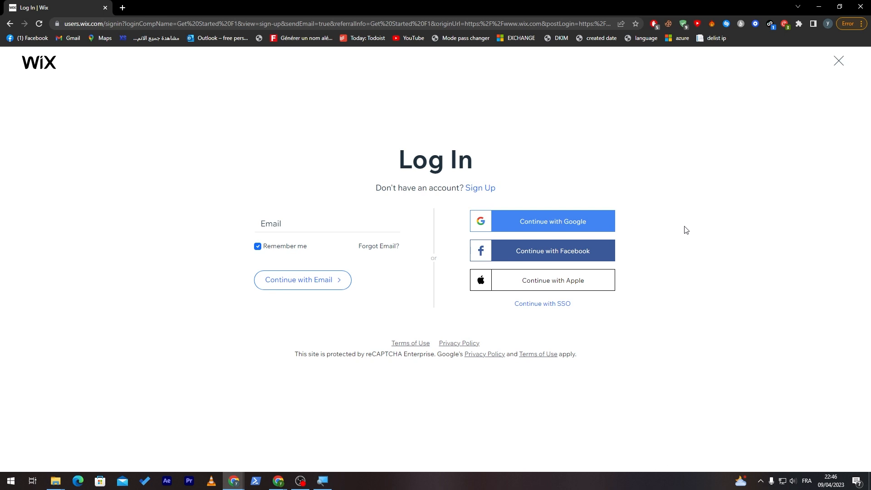
pyautogui.click(560, 223)
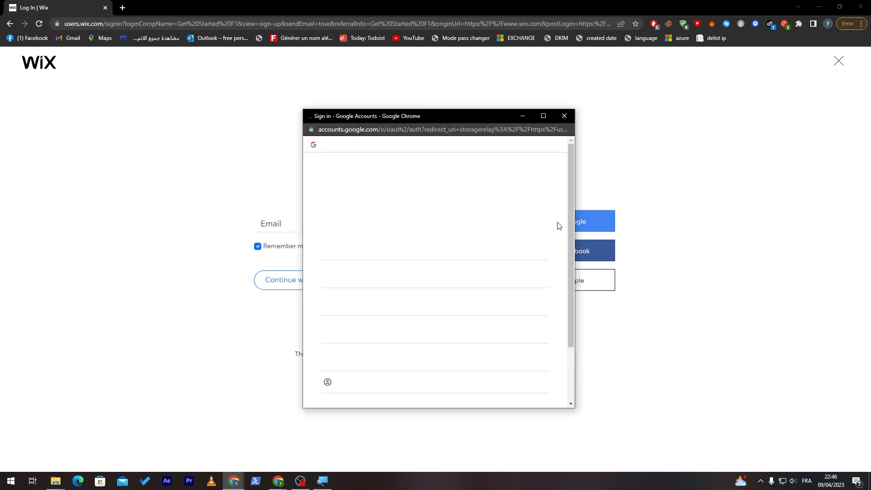
pyautogui.click(453, 246)
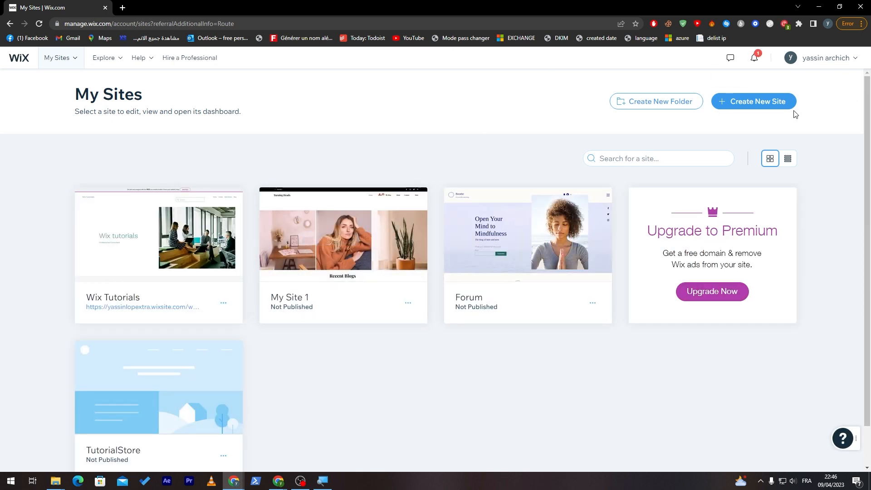
# Start creating a new site and set its website type to Blog.
pyautogui.click(755, 110)
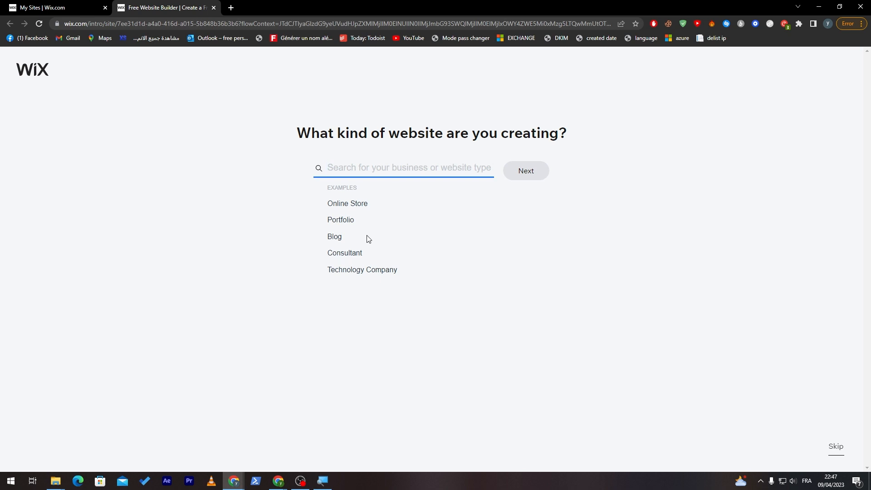
pyautogui.click(332, 238)
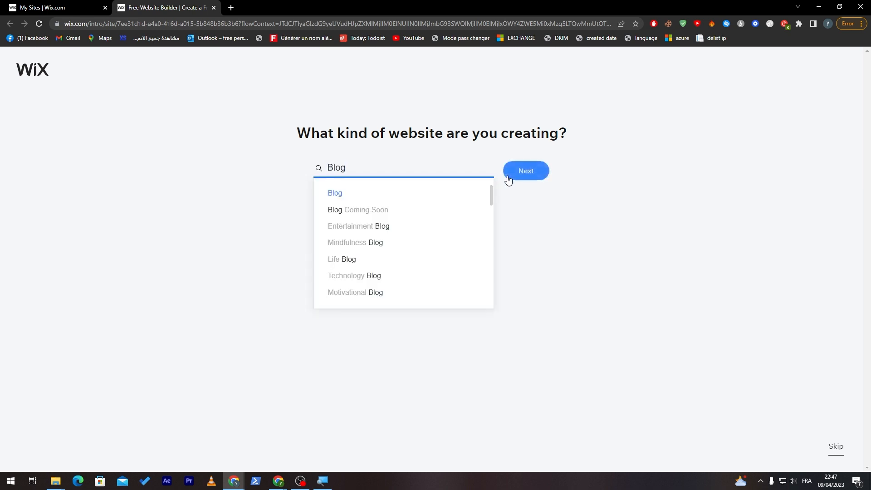
pyautogui.click(519, 173)
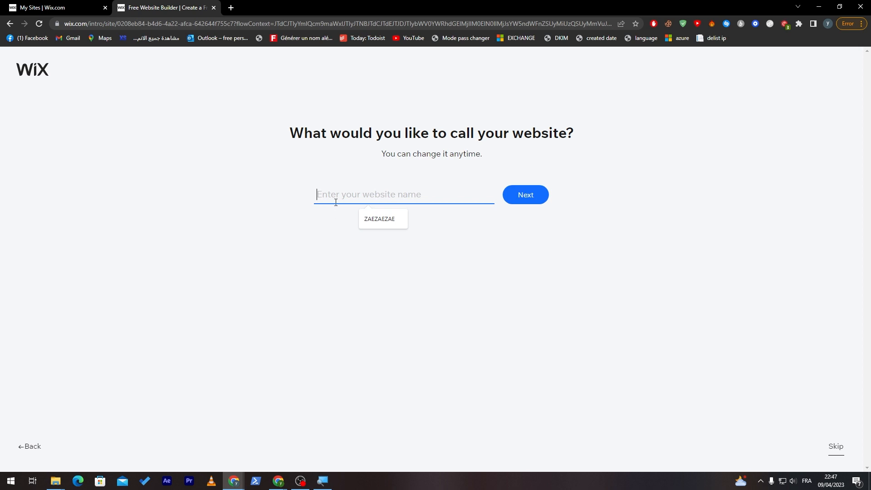
# Name the website Tutorial and continue with the preselected Blog and Chat features.
pyautogui.write('Tutorial')
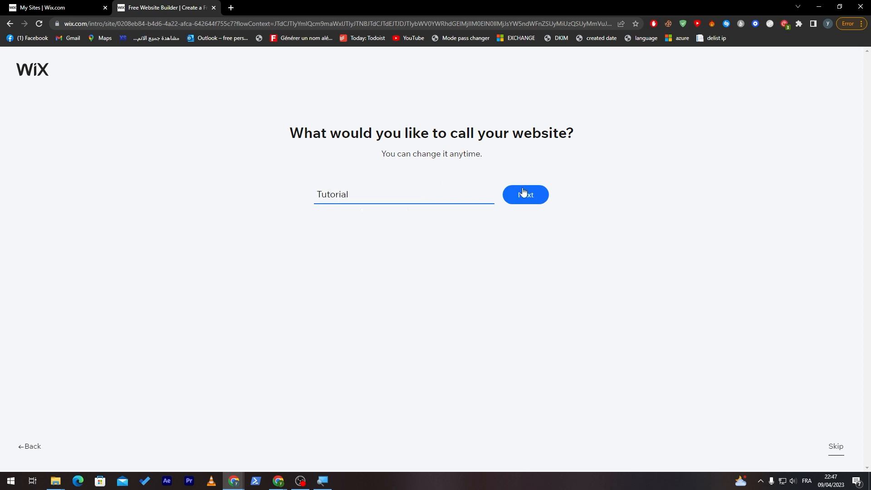
pyautogui.click(523, 193)
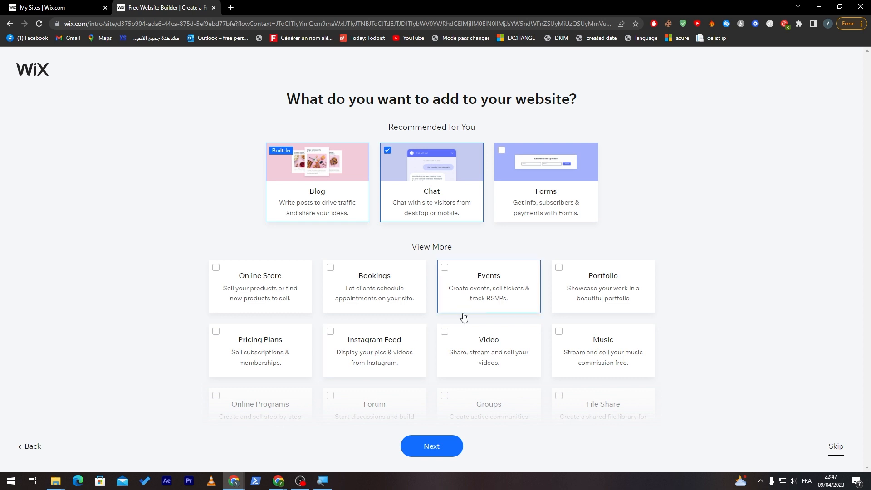
pyautogui.click(443, 442)
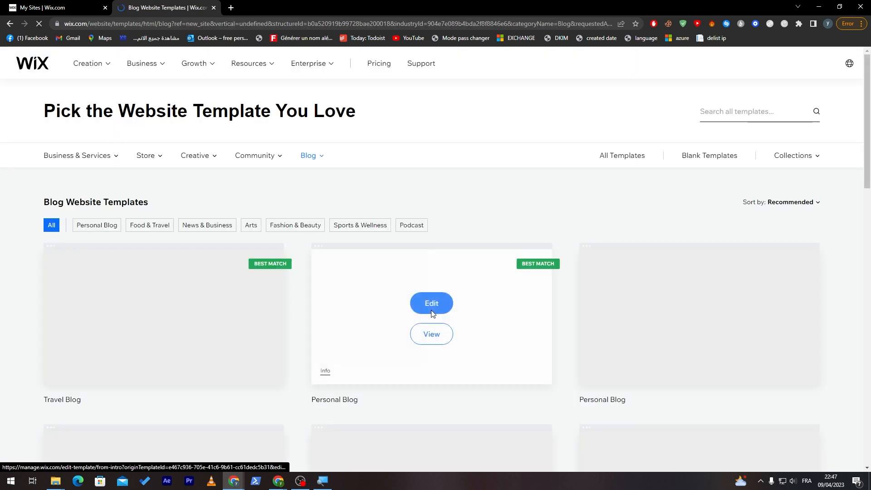
# Open the News Blog template (TheHours) for editing and close the template gallery.
pyautogui.moveTo(865, 120); pyautogui.dragTo(862, 196)
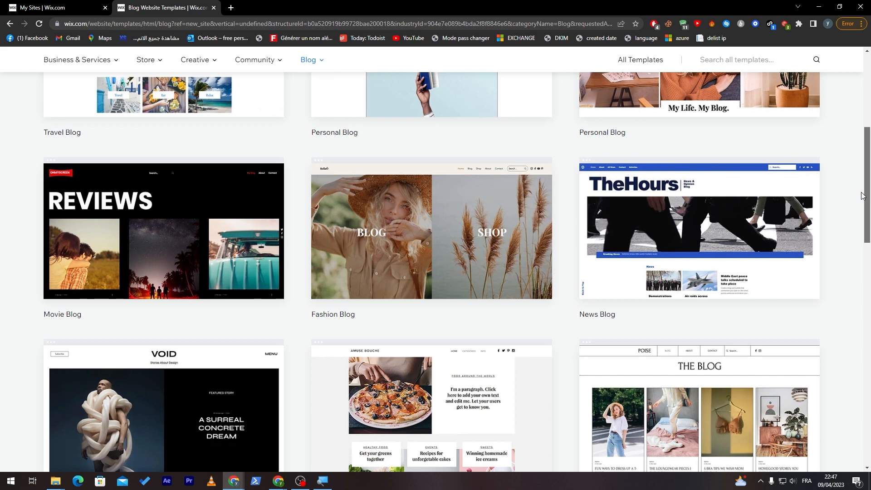
pyautogui.moveTo(705, 249)
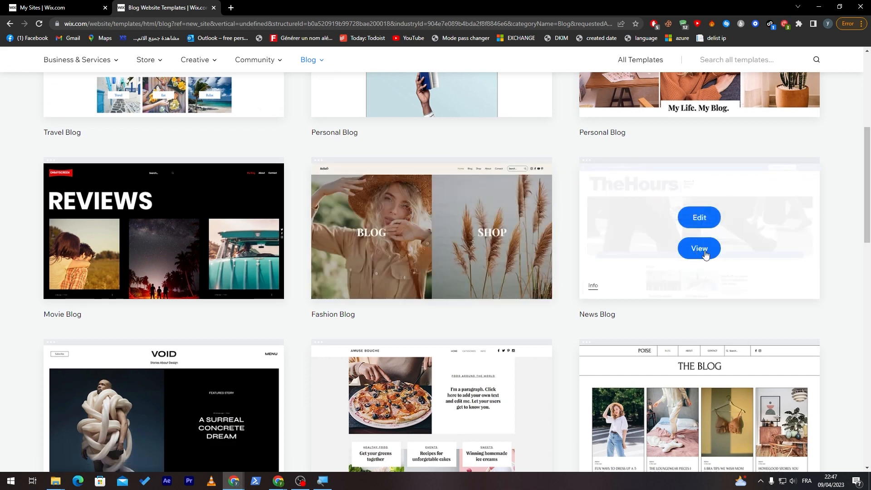
pyautogui.click(699, 219)
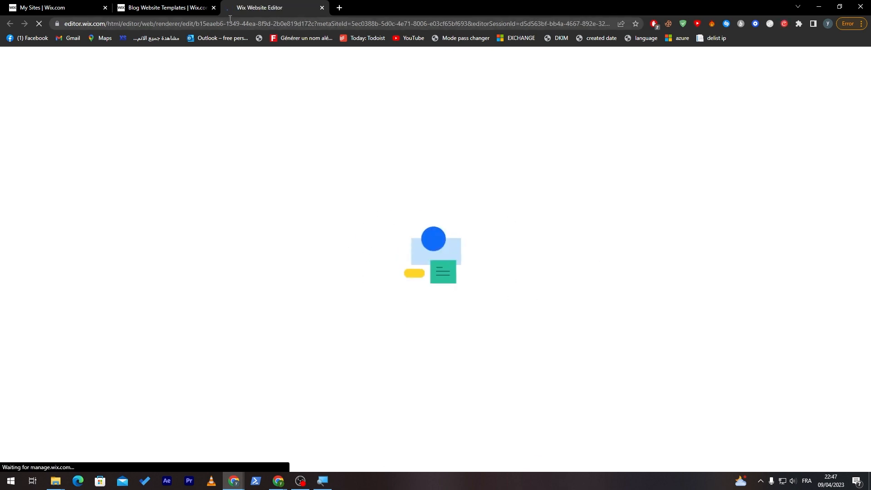
pyautogui.click(213, 8)
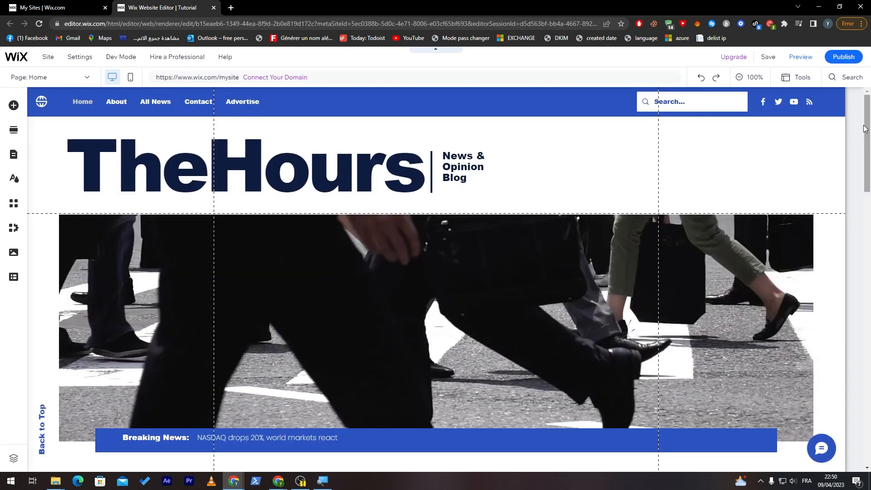
# Add the Content Manager to the site and add its Custom item list preset.
pyautogui.moveTo(866, 148); pyautogui.dragTo(858, 119)
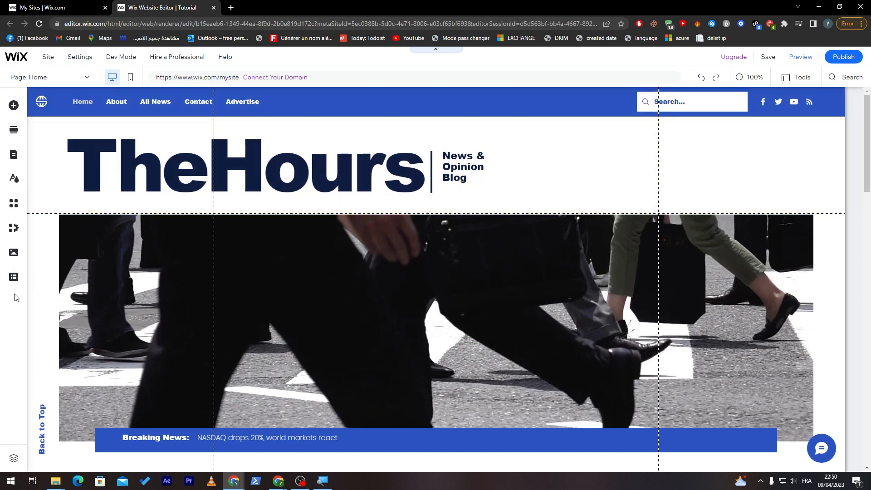
pyautogui.click(13, 277)
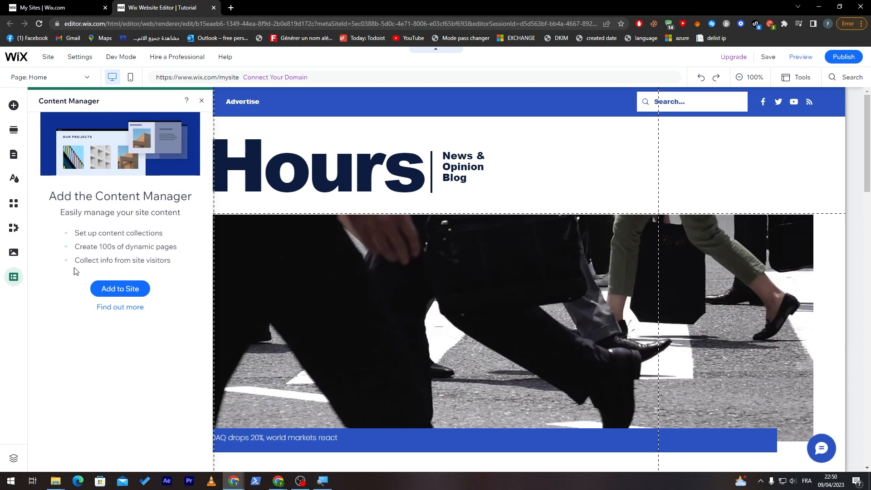
pyautogui.click(121, 293)
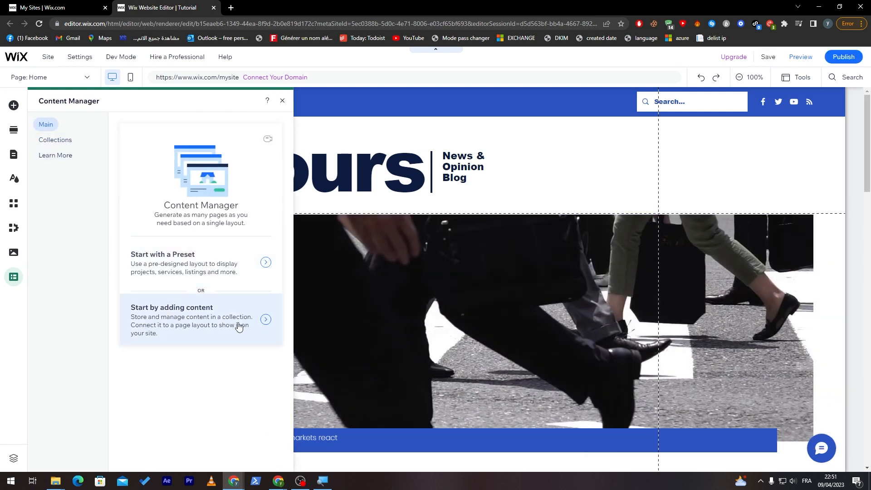
pyautogui.click(201, 274)
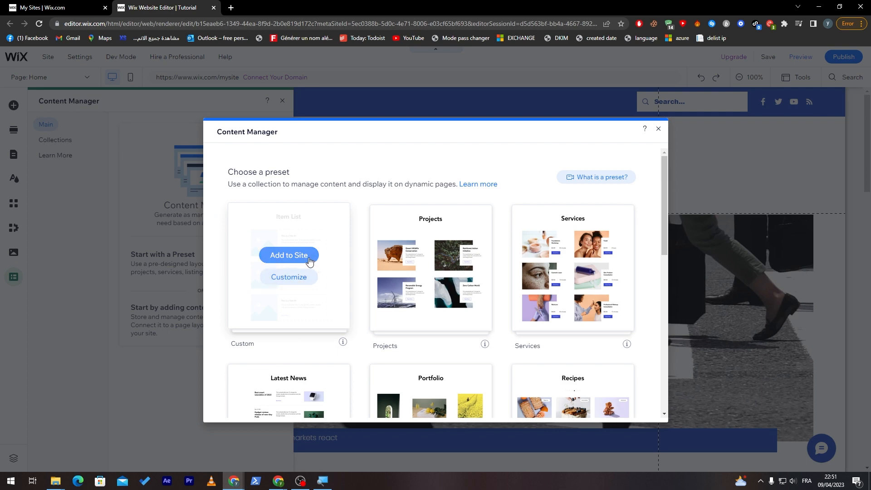
pyautogui.click(309, 257)
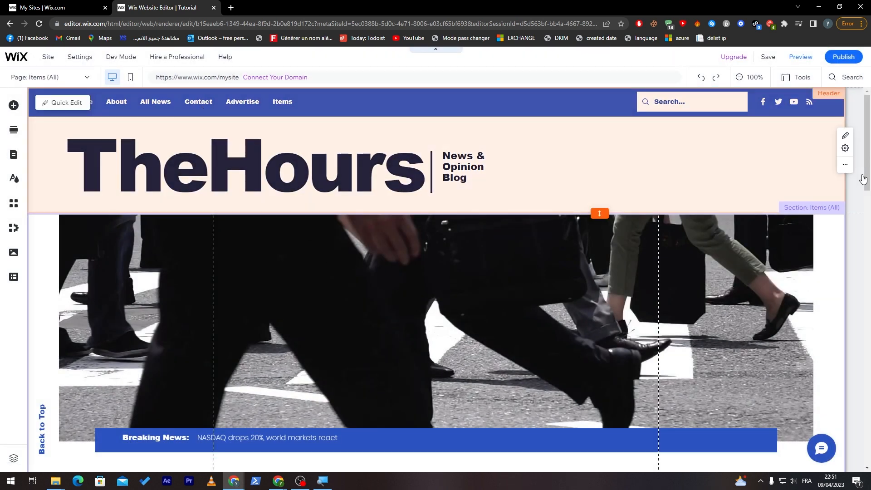
# Look over the Items (All) page and start publishing the site.
pyautogui.moveTo(866, 175)
pyautogui.mouseDown()
pyautogui.moveTo(866, 449)
pyautogui.moveTo(866, 191)
pyautogui.mouseUp()
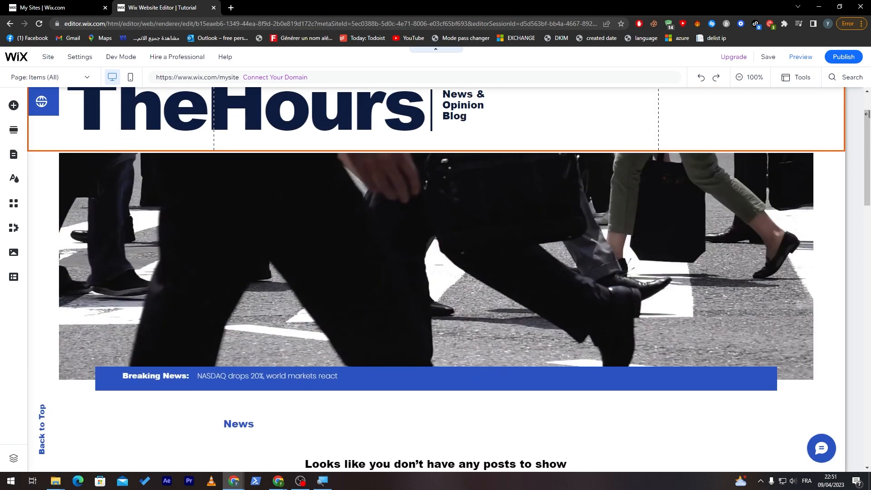
pyautogui.moveTo(867, 142); pyautogui.dragTo(866, 124)
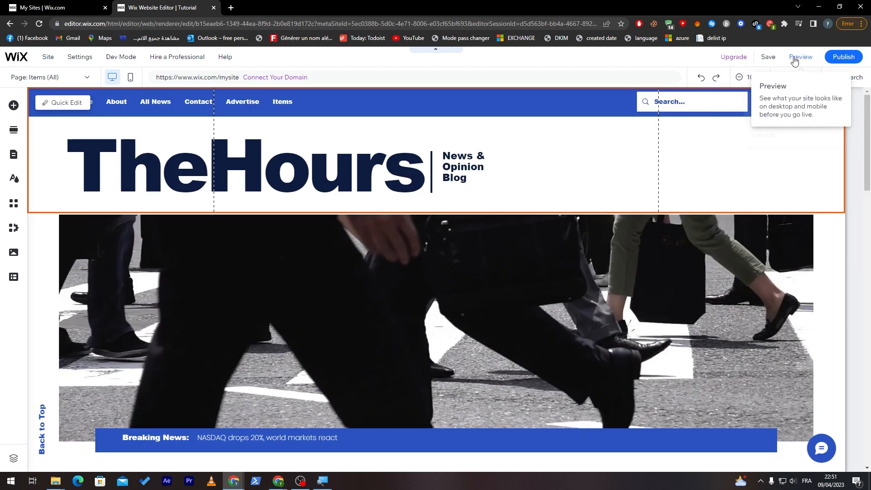
pyautogui.click(834, 61)
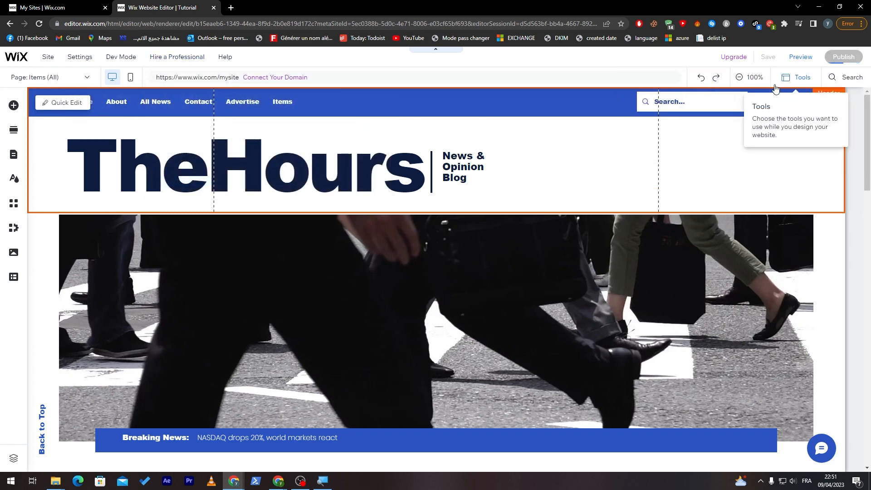
# Switch the editor to the Items (Title) dynamic page.
pyautogui.click(84, 82)
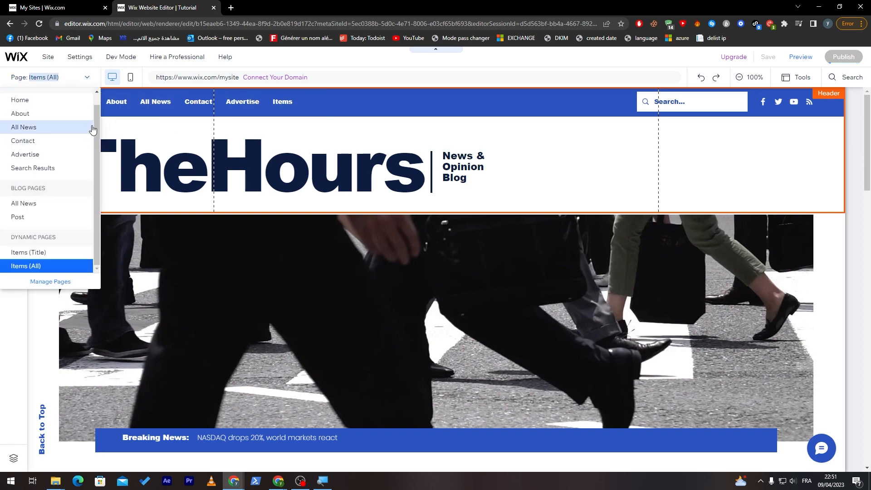
pyautogui.click(50, 144)
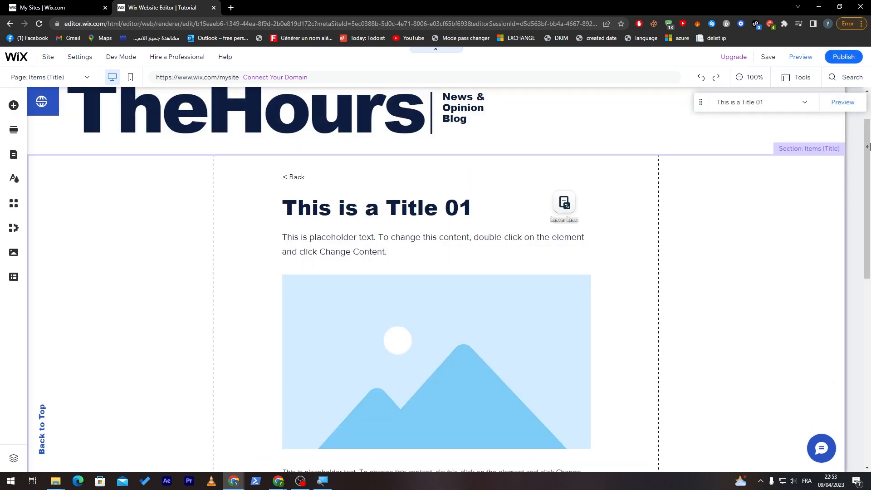
pyautogui.scroll(2, 867, 147)
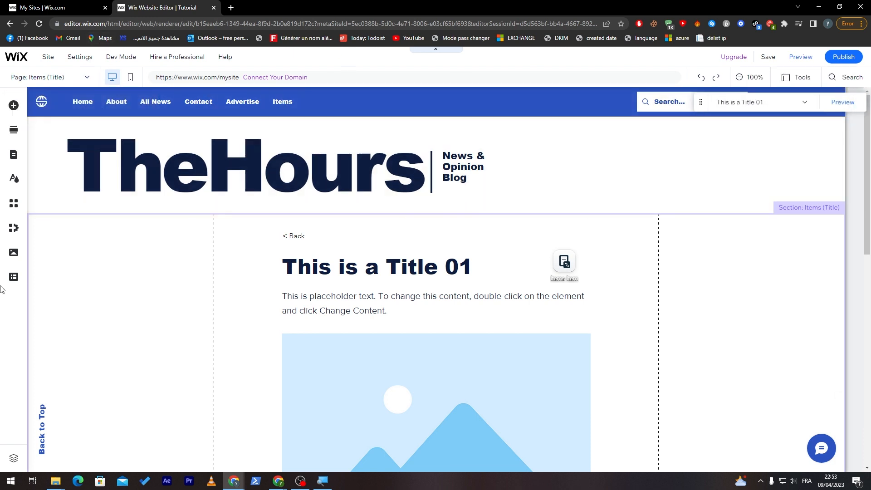
# Check the Content Manager's main options, close it and reselect the Items (Title) page.
pyautogui.click(14, 278)
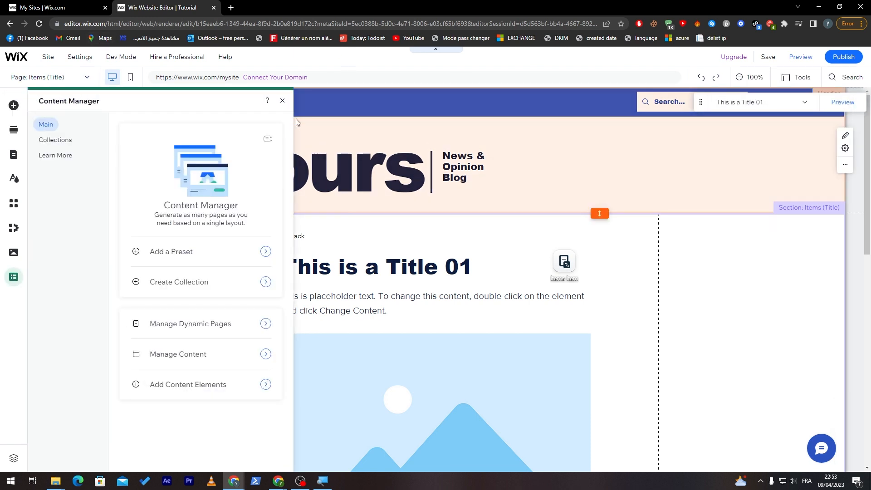
pyautogui.click(281, 100)
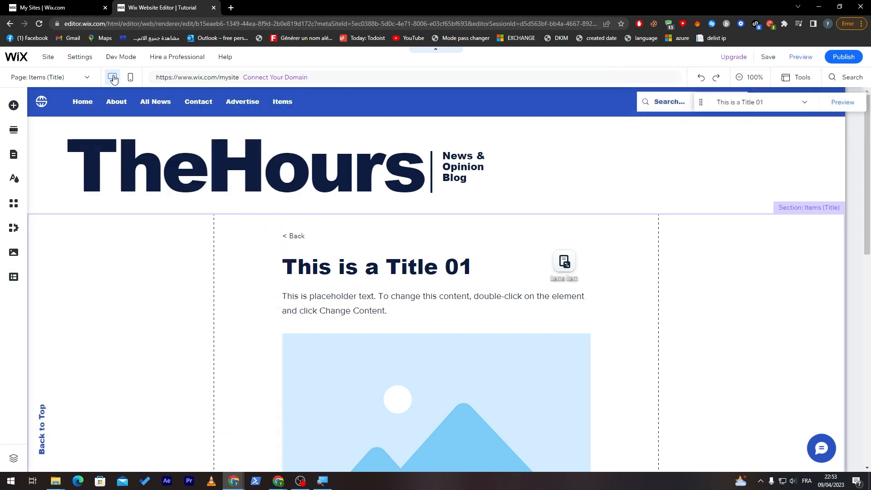
pyautogui.click(86, 77)
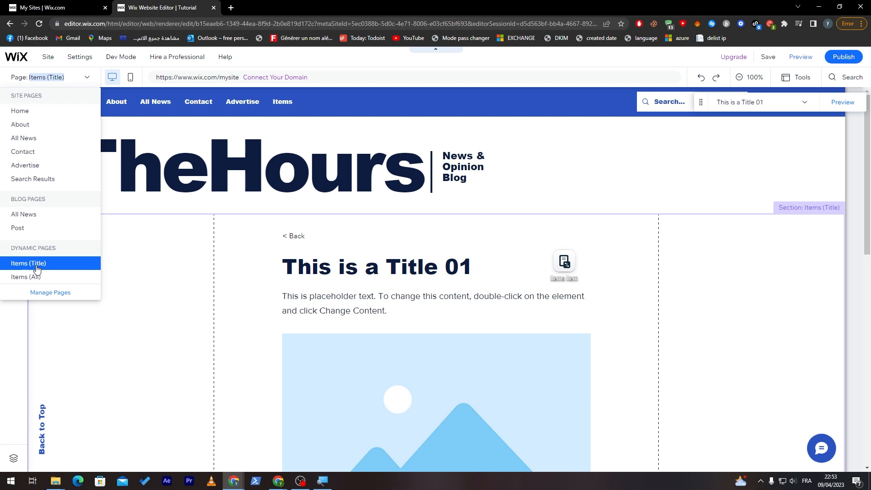
pyautogui.click(37, 264)
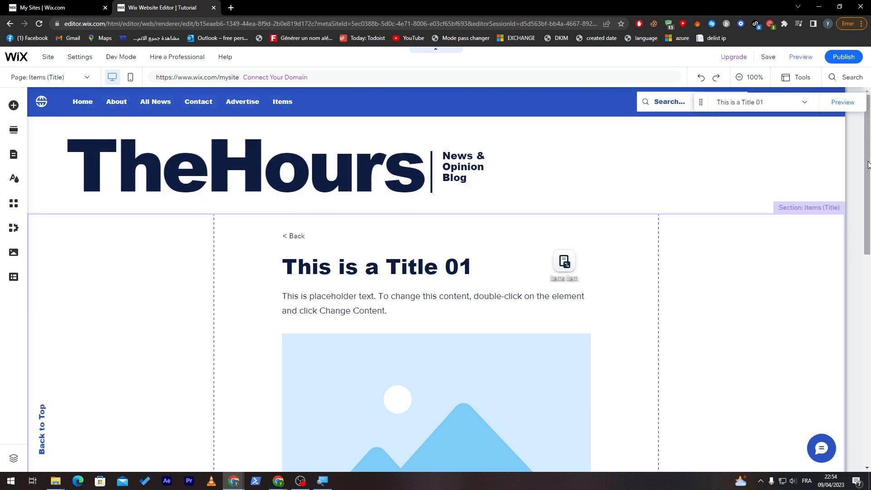
# Open the Items collection from the dataset element beside the page title, review its items and fields, and close it.
pyautogui.scroll(-3, 865, 204)
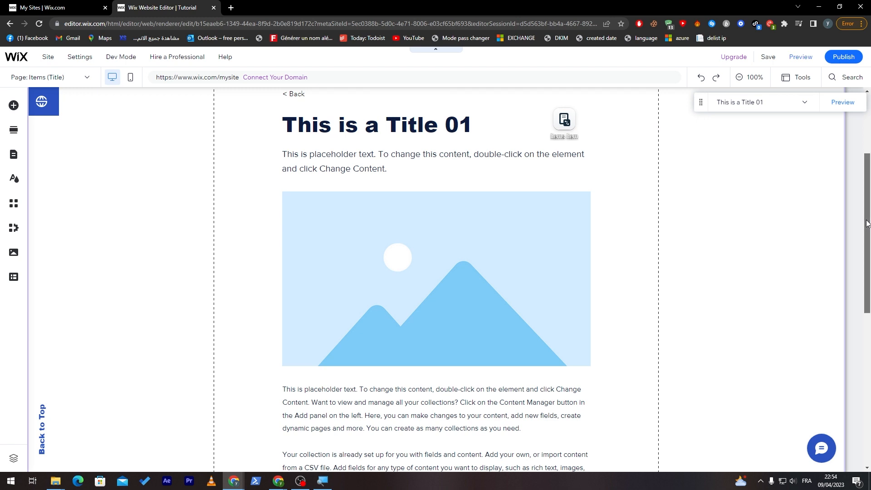
pyautogui.scroll(1, 304, 144)
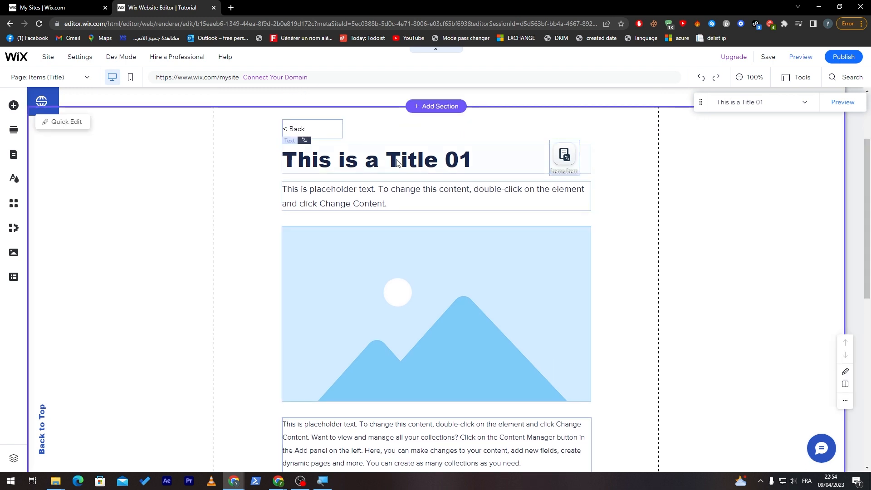
pyautogui.click(352, 168)
pyautogui.click(531, 206)
pyautogui.click(567, 159)
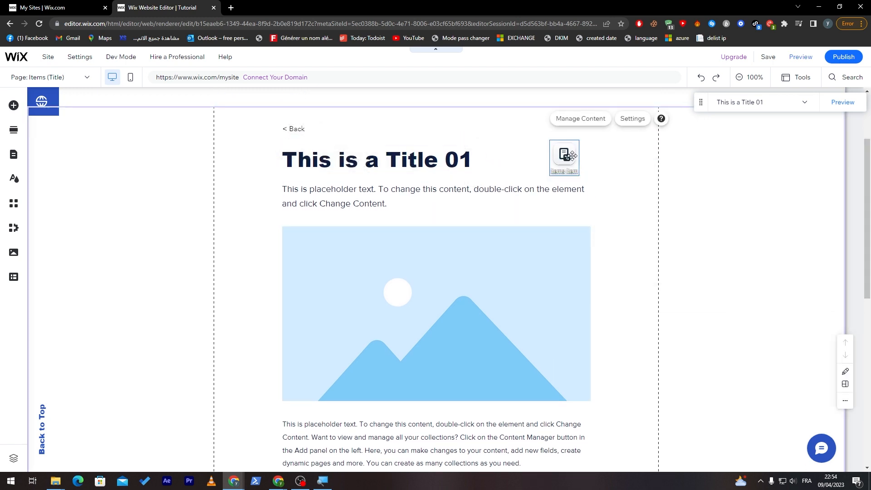
pyautogui.click(572, 120)
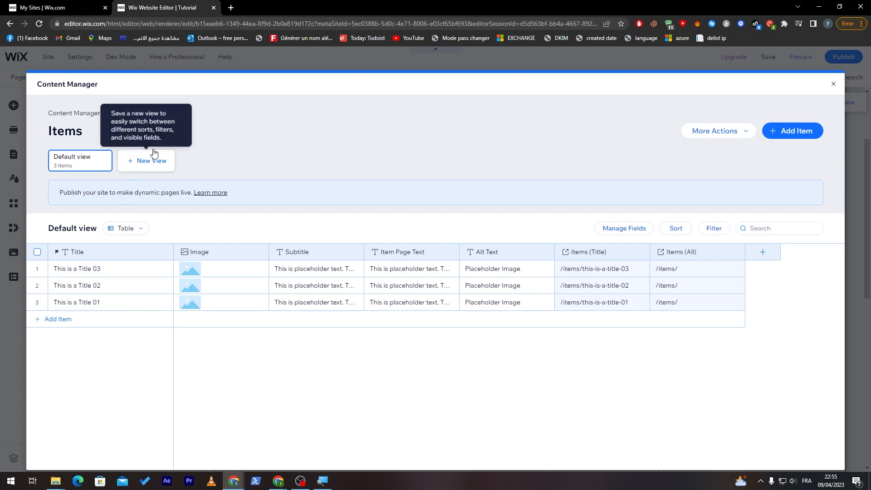
pyautogui.click(831, 86)
# Preview the Items (Title) page from its lower part with the Previous and Next links.
pyautogui.scroll(-10, 585, 286)
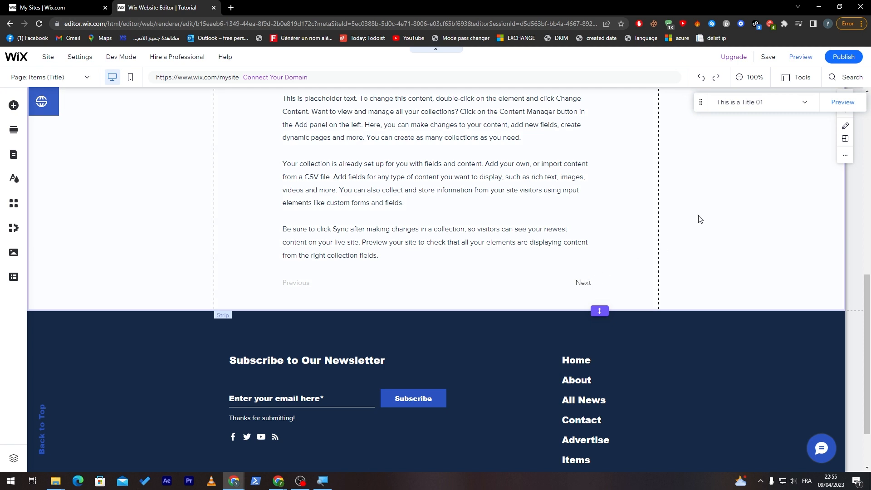
pyautogui.click(799, 63)
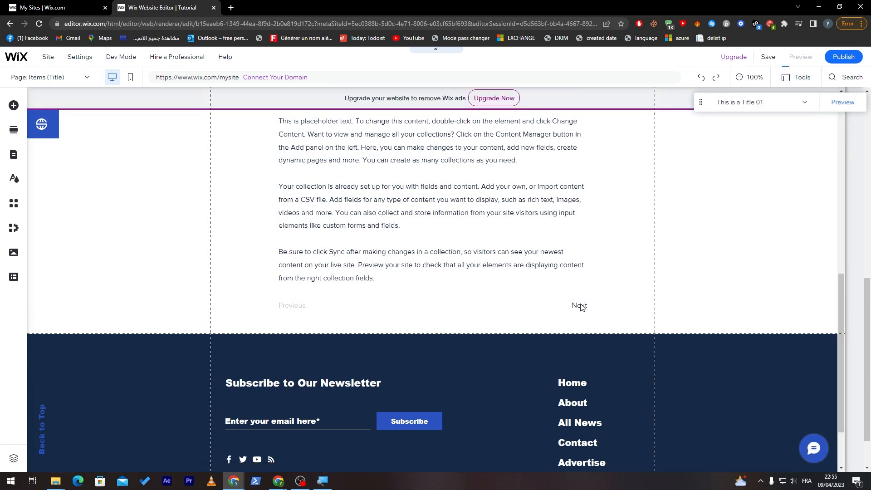
# Follow the Next link through the item pages to This is a Title 03 and check that page in the editor.
pyautogui.click(578, 285)
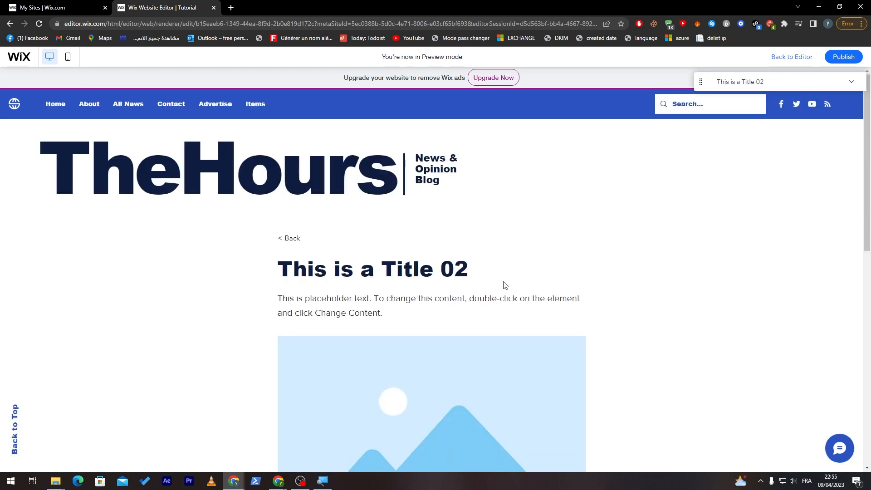
pyautogui.moveTo(505, 285); pyautogui.dragTo(382, 272)
pyautogui.click(482, 281)
pyautogui.moveTo(867, 247); pyautogui.dragTo(865, 408)
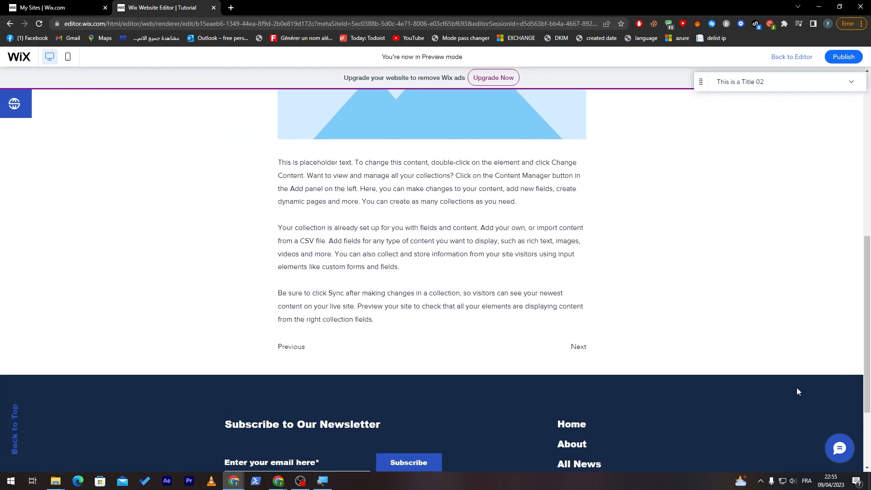
pyautogui.click(579, 347)
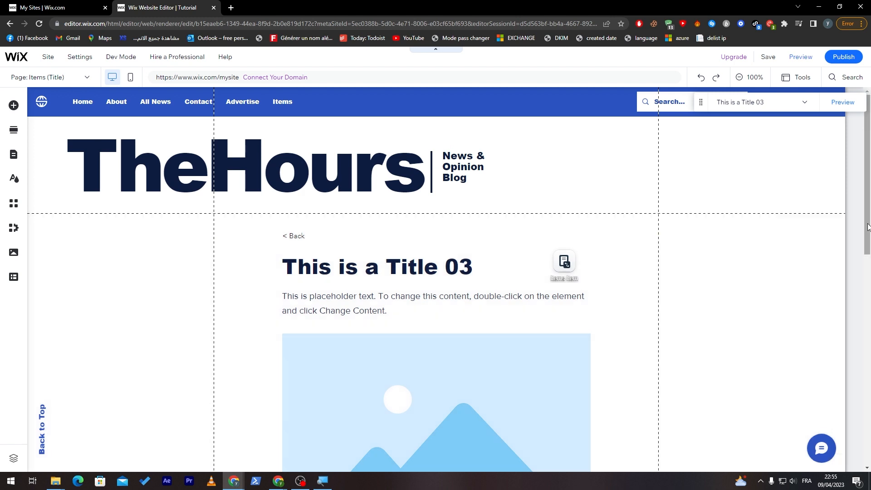
pyautogui.scroll(-4, 850, 305)
pyautogui.scroll(-4, 850, 305)
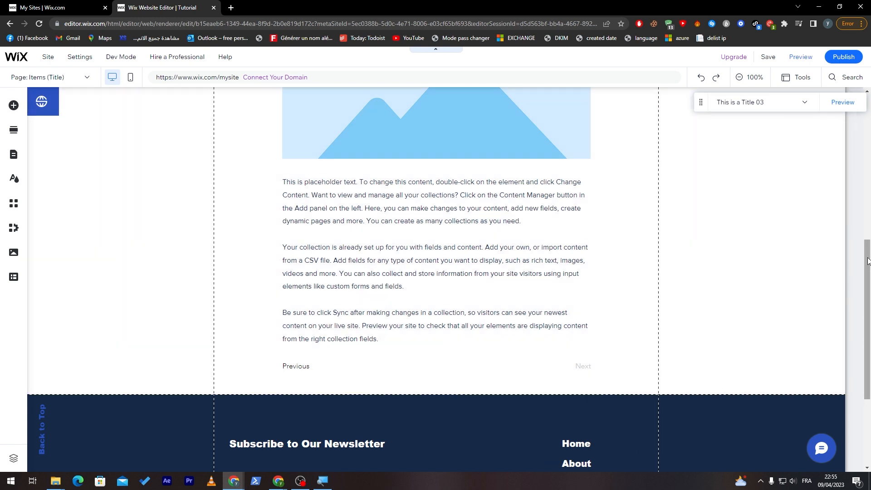
pyautogui.scroll(7, 858, 266)
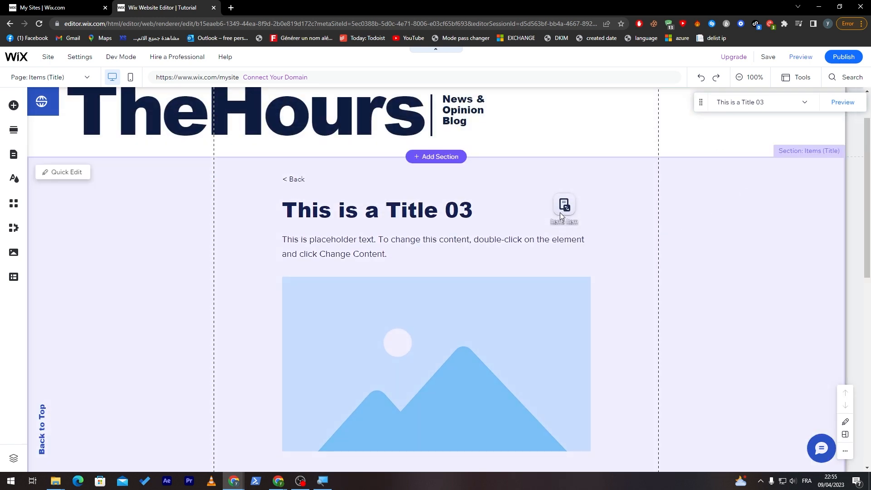
# Open the Items collection from the dataset element beside the page title and delete all its items.
pyautogui.click(564, 211)
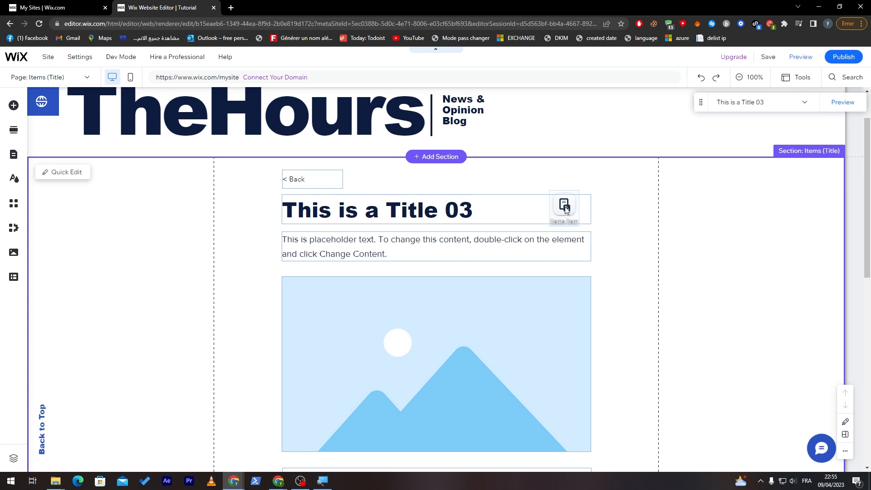
pyautogui.click(580, 169)
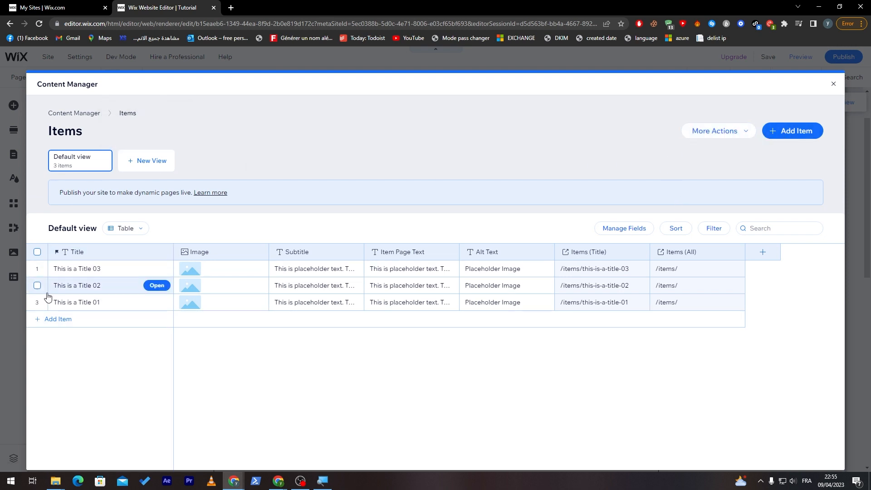
pyautogui.click(37, 251)
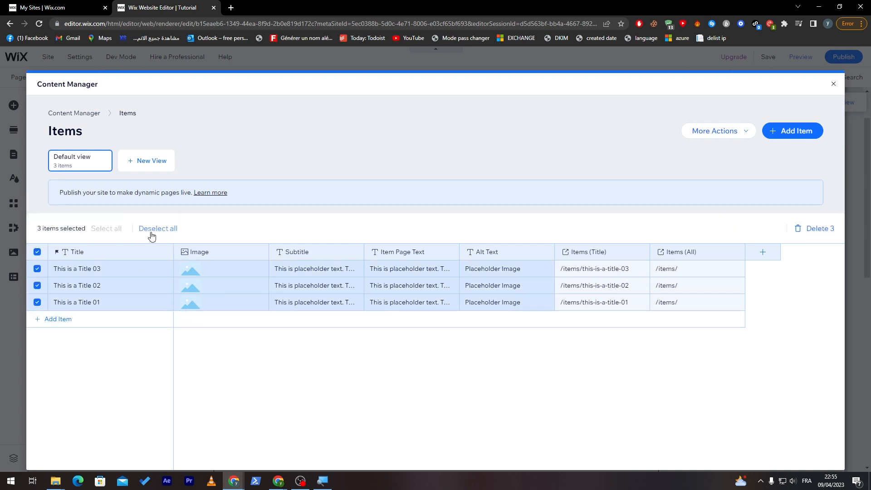
pyautogui.click(827, 228)
pyautogui.click(519, 307)
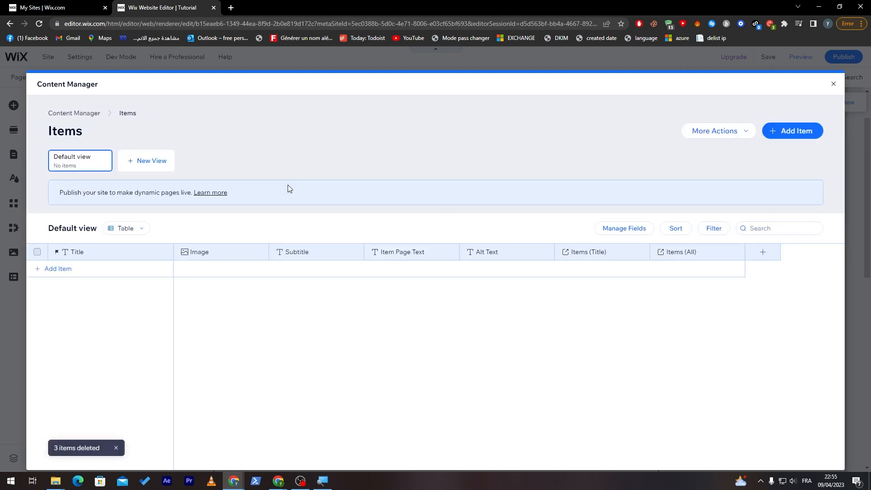
# Add a new item titled Contact Loly to the Items collection and open it for editing.
pyautogui.click(51, 268)
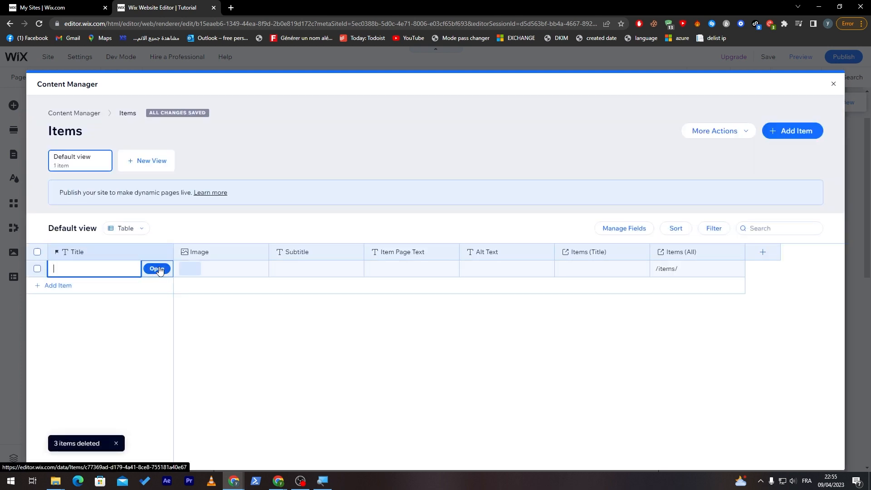
pyautogui.write('Contact Loly')
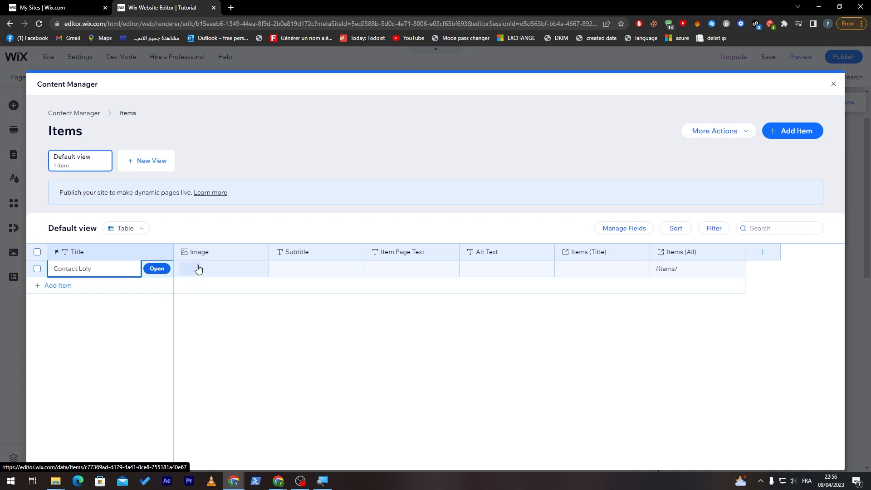
pyautogui.click(156, 268)
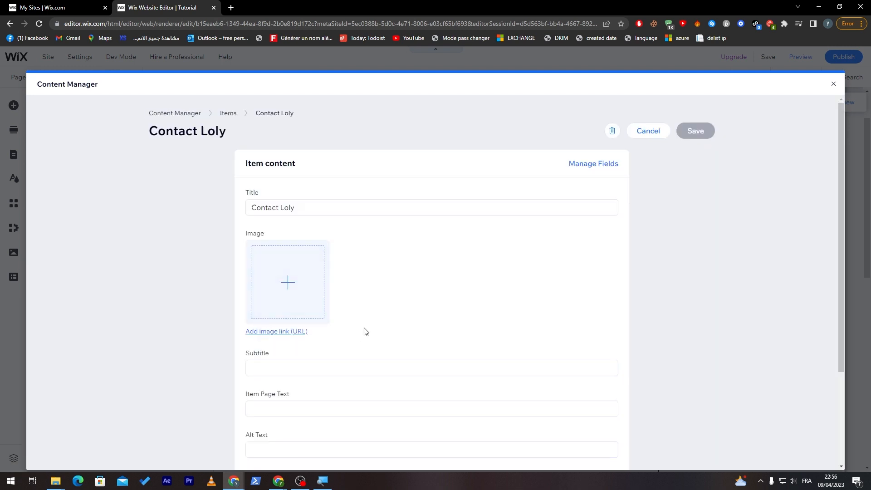
# Upload the cat picture from the computer's Downloads folder as the item's image, then save the item and close the Content Manager.
pyautogui.moveTo(838, 135); pyautogui.dragTo(725, 189)
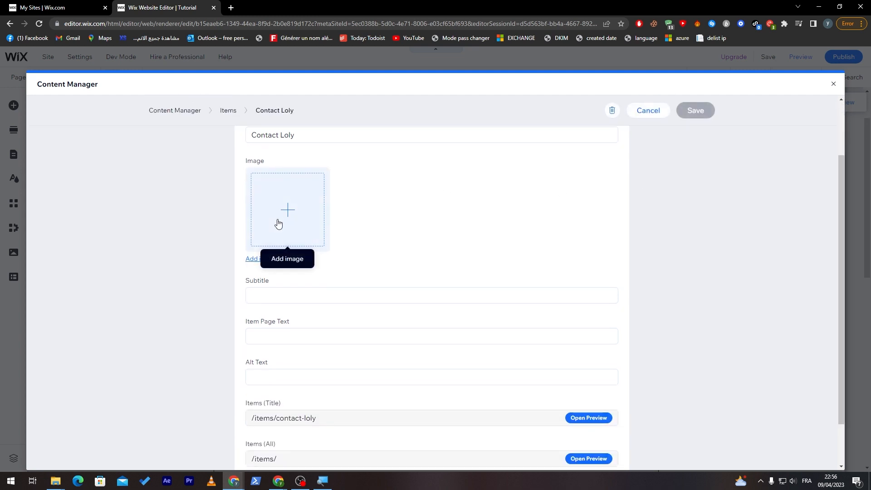
pyautogui.click(278, 223)
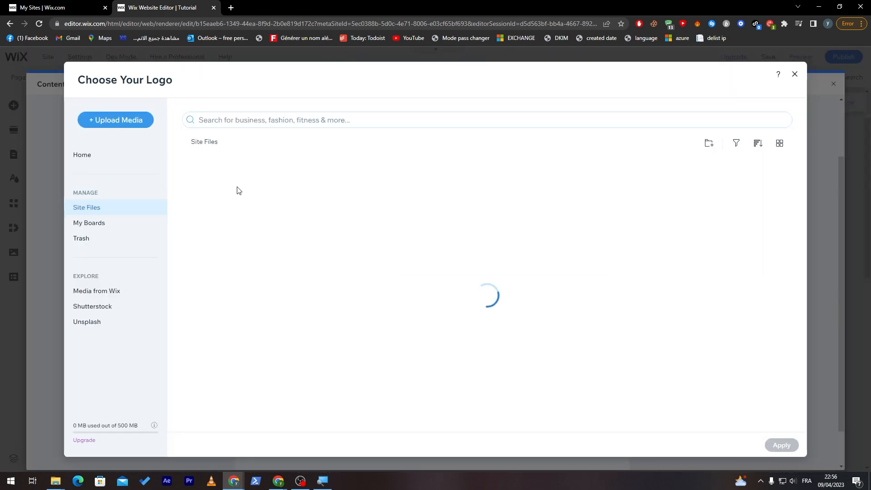
pyautogui.moveTo(476, 314); pyautogui.dragTo(486, 330)
pyautogui.click(496, 349)
pyautogui.click(459, 282)
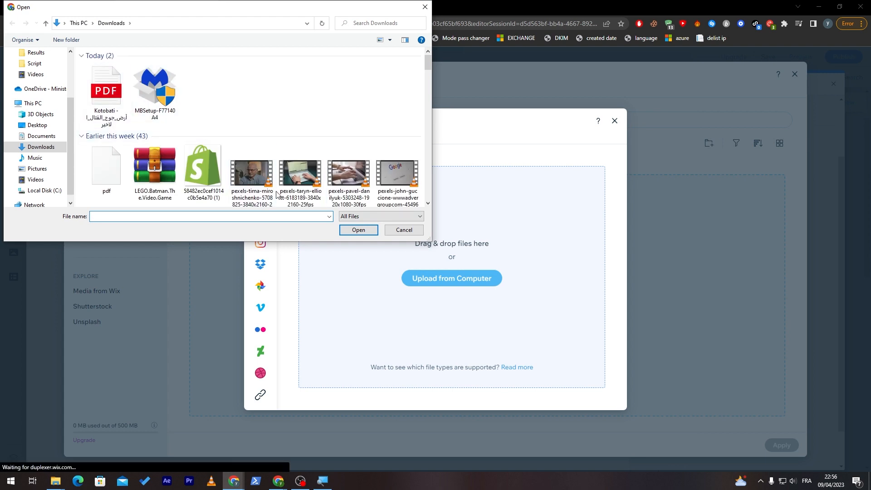
pyautogui.moveTo(428, 63); pyautogui.dragTo(425, 82)
pyautogui.doubleClick(396, 143)
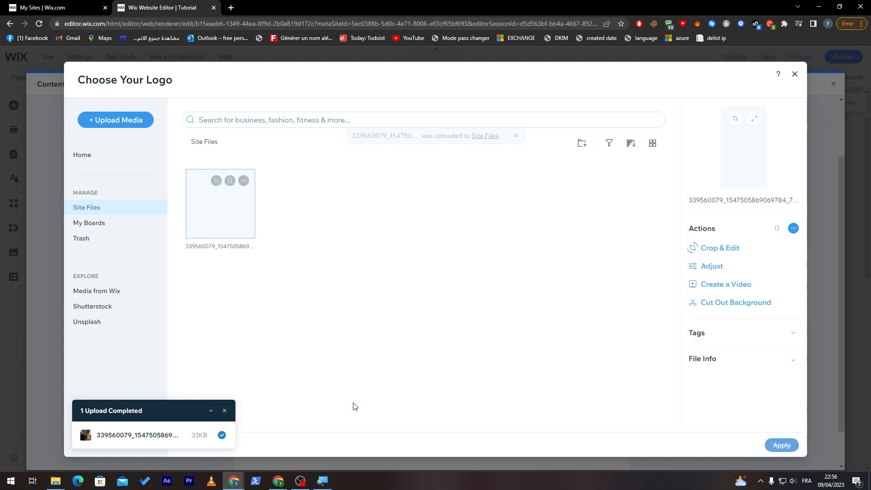
pyautogui.click(775, 448)
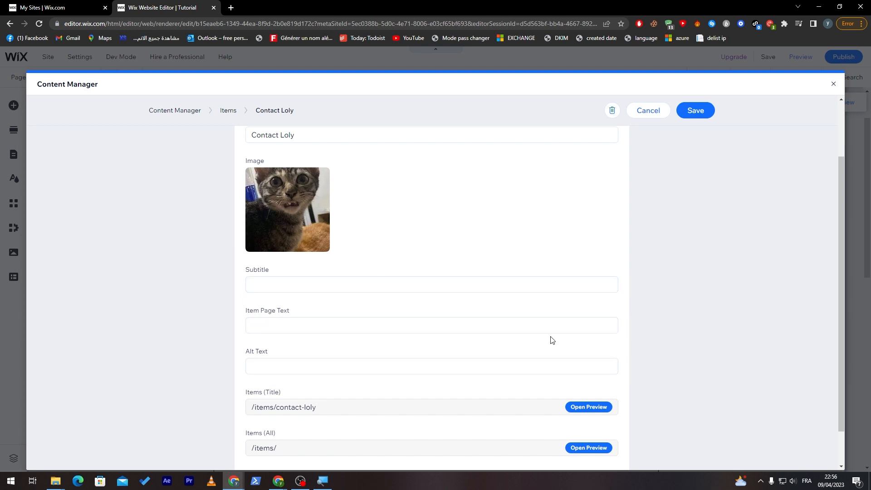
pyautogui.moveTo(842, 281); pyautogui.dragTo(828, 347)
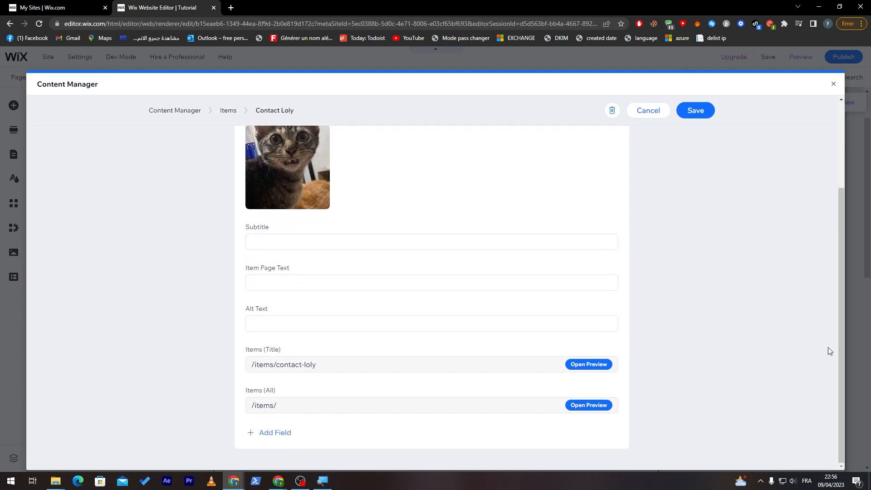
pyautogui.click(702, 114)
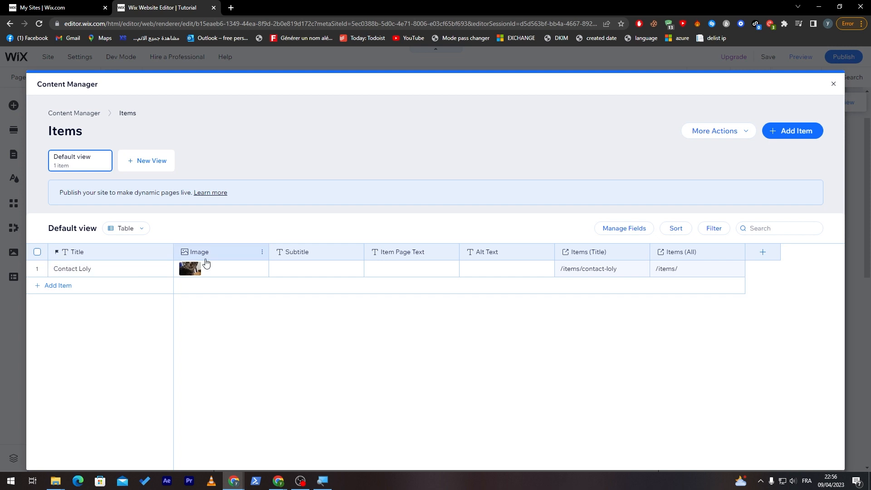
pyautogui.click(845, 97)
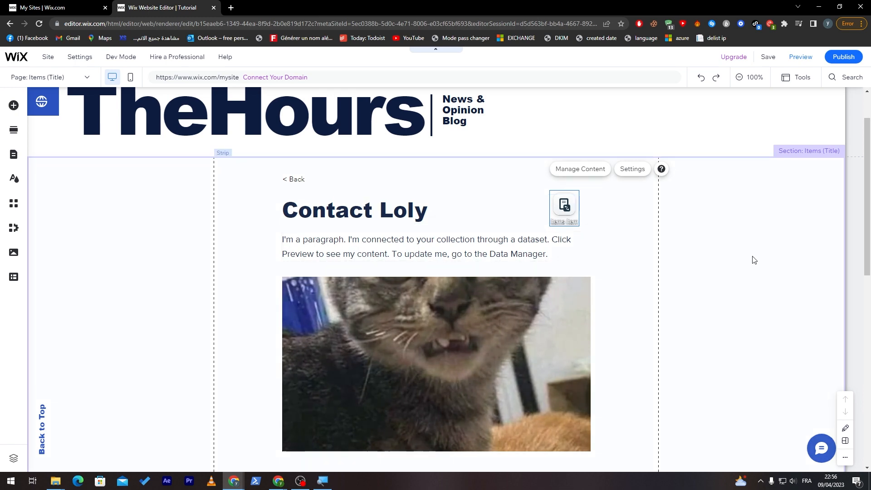
# Review the Contact Loly page, then reopen the Items collection and look over its additional actions.
pyautogui.moveTo(867, 233); pyautogui.dragTo(855, 323)
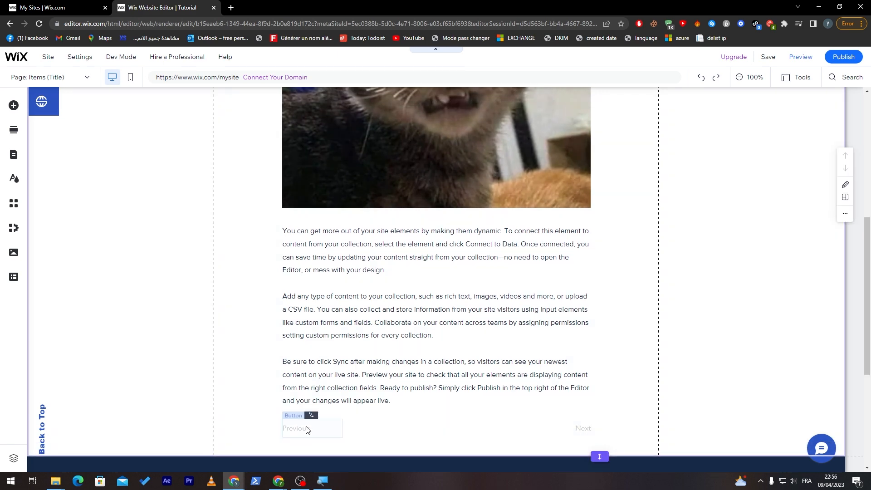
pyautogui.moveTo(866, 241); pyautogui.dragTo(866, 165)
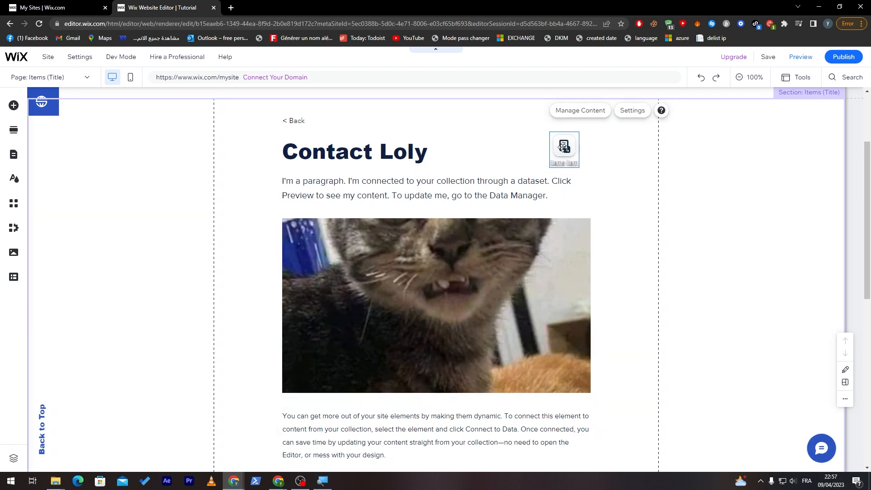
pyautogui.doubleClick(563, 145)
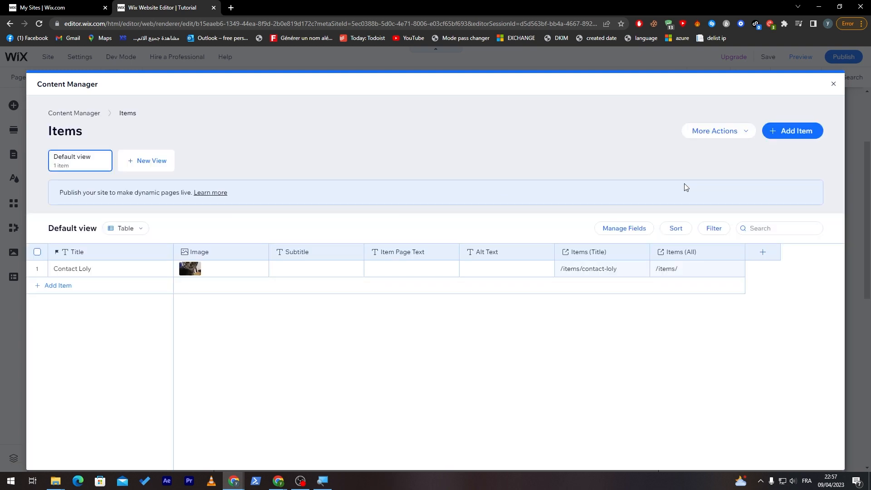
pyautogui.click(435, 316)
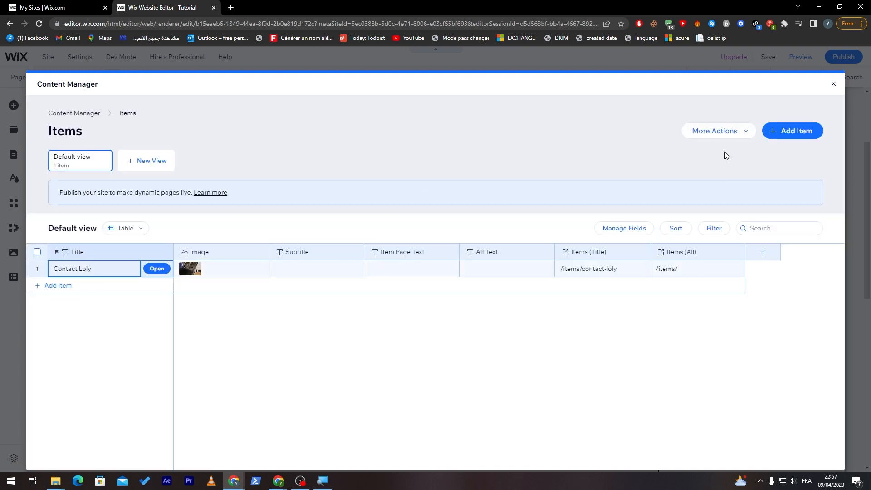
pyautogui.click(721, 131)
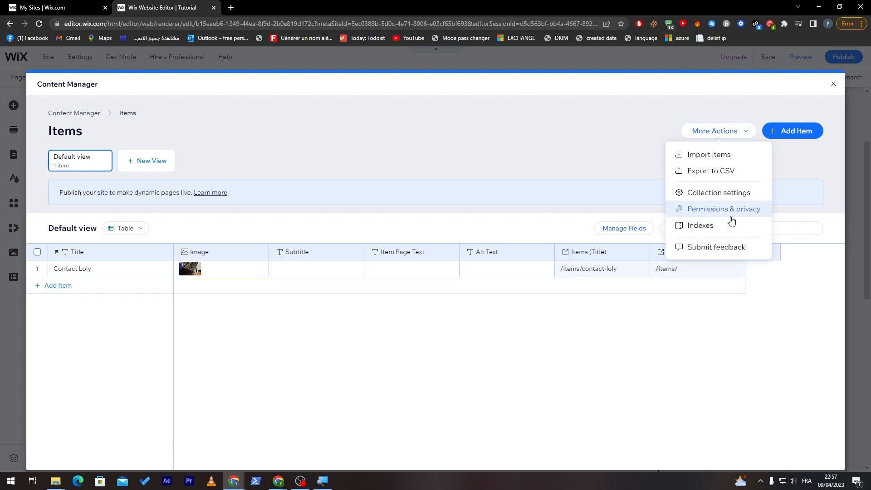
pyautogui.click(696, 340)
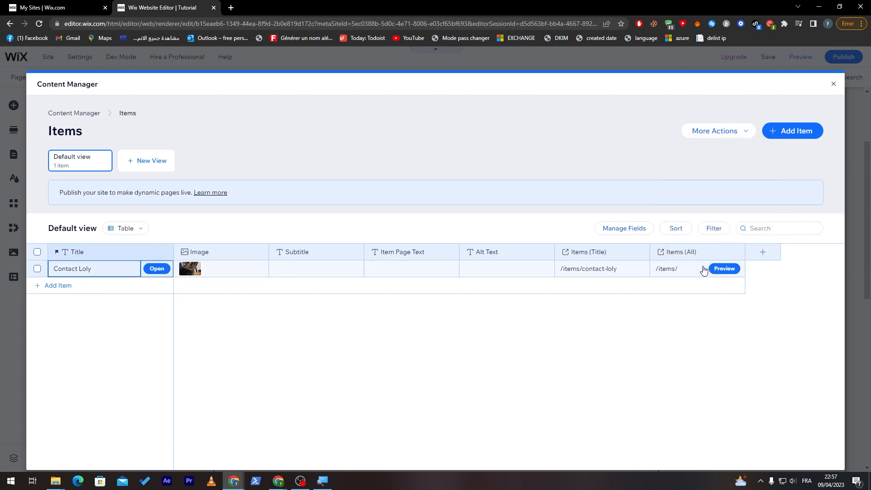
# Add a Rich Content field named LOLY to the Items collection, with a short contact help text.
pyautogui.click(766, 251)
pyautogui.click(375, 242)
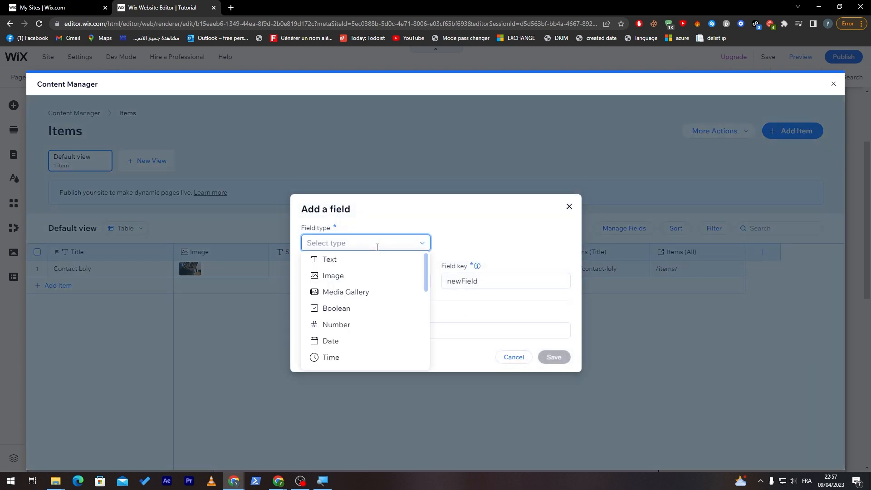
pyautogui.moveTo(427, 275); pyautogui.dragTo(428, 298)
pyautogui.click(344, 306)
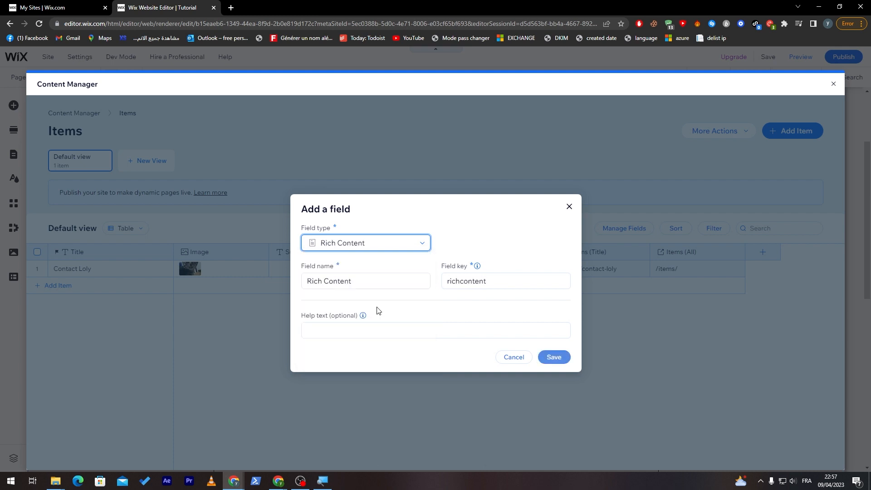
pyautogui.click(362, 331)
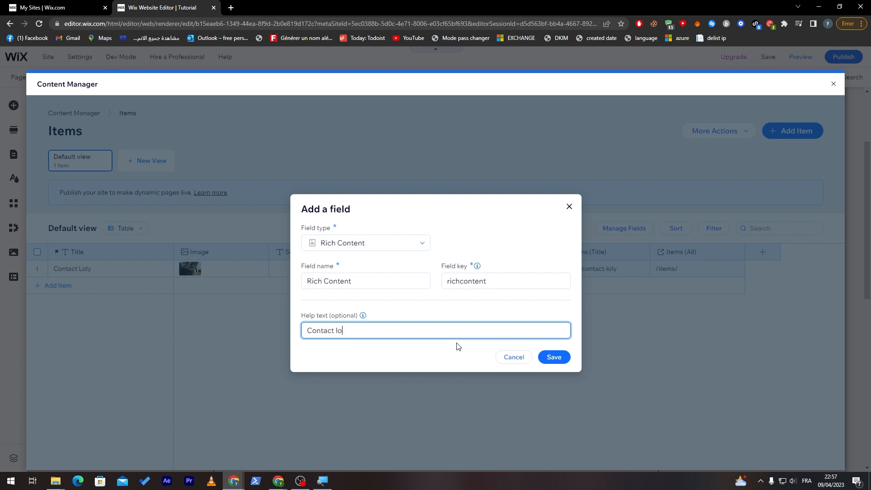
pyautogui.moveTo(510, 284); pyautogui.dragTo(418, 288)
pyautogui.write('L')
pyautogui.click(451, 284)
pyautogui.write('LOLY')
pyautogui.click(553, 357)
# Fill the item's LOLY field with "Contact of loly is" and a line giving the contact's e-mail, then close the Content Manager.
pyautogui.click(784, 269)
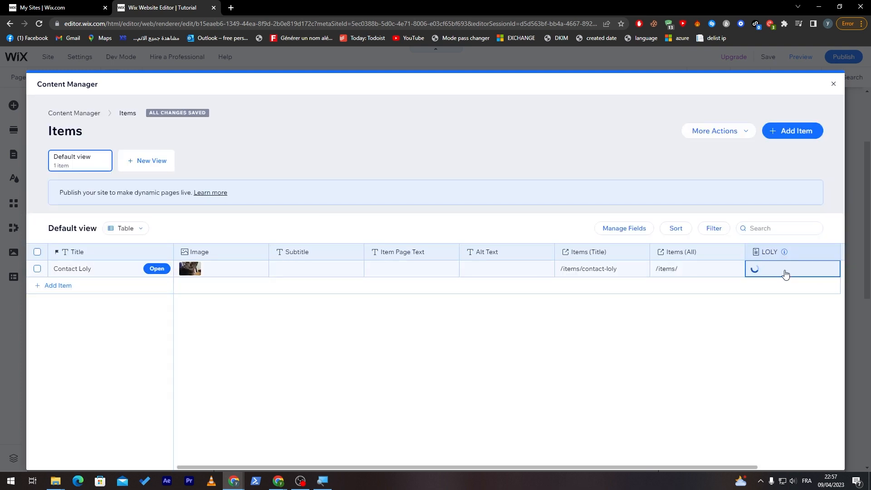
pyautogui.click(778, 268)
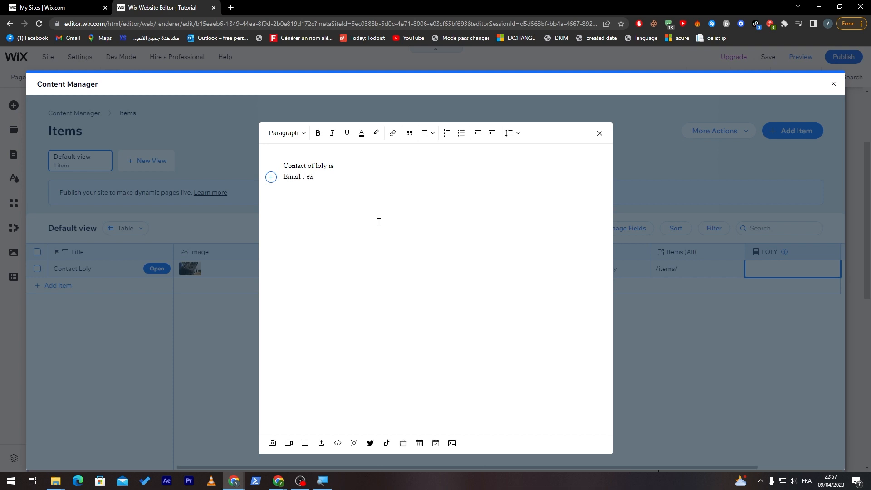
pyautogui.write('Com')
pyautogui.click(599, 133)
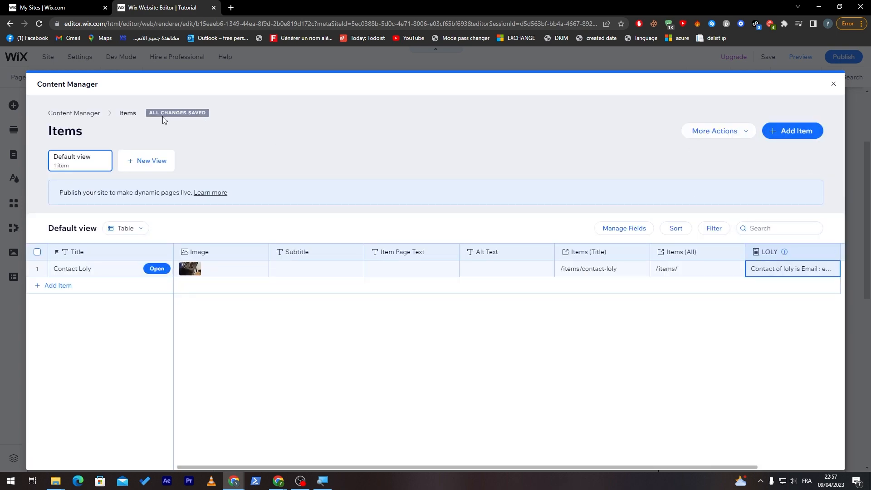
pyautogui.click(833, 84)
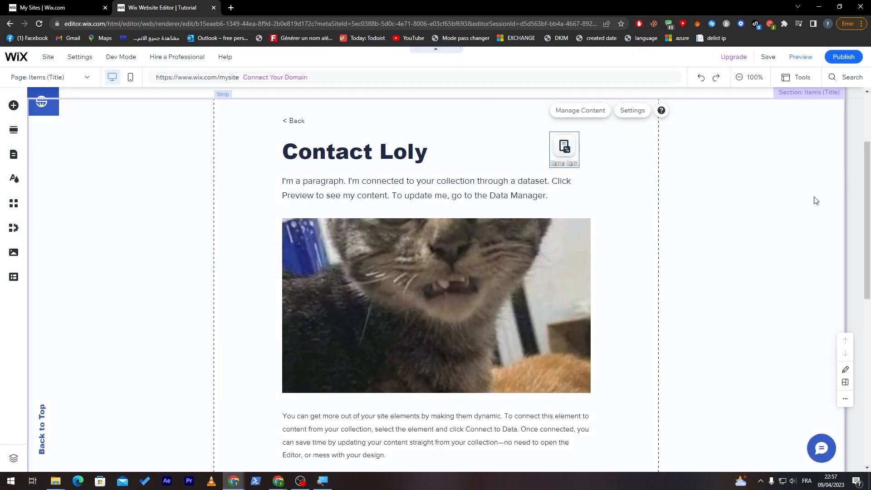
# Check the Contact Loly page for the added content and reload the editor.
pyautogui.scroll(-4, 869, 286)
pyautogui.moveTo(870, 286); pyautogui.dragTo(866, 190)
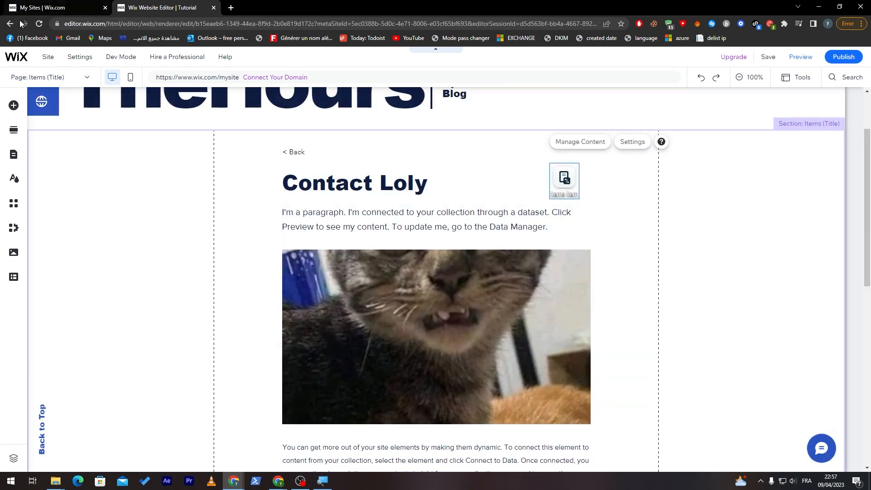
pyautogui.click(39, 24)
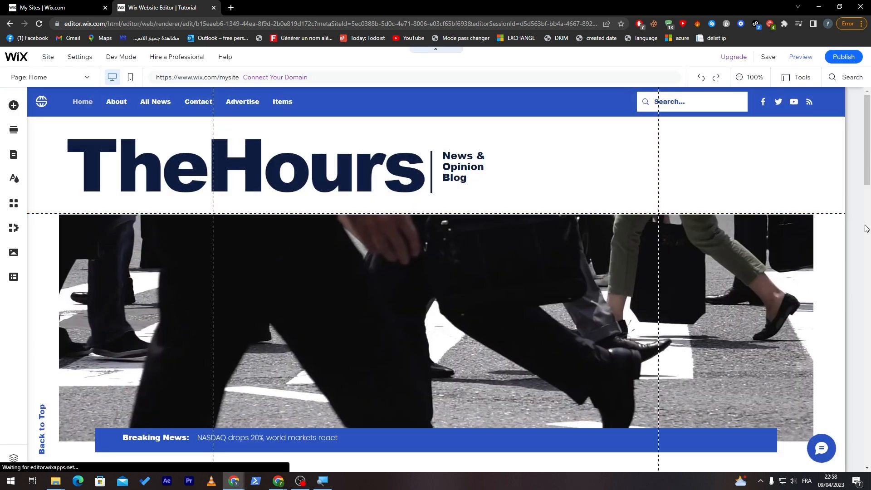
# Switch from the Home page to the Items (Title) dynamic page and view its Contact Loly content.
pyautogui.click(867, 190)
pyautogui.scroll(10, 867, 189)
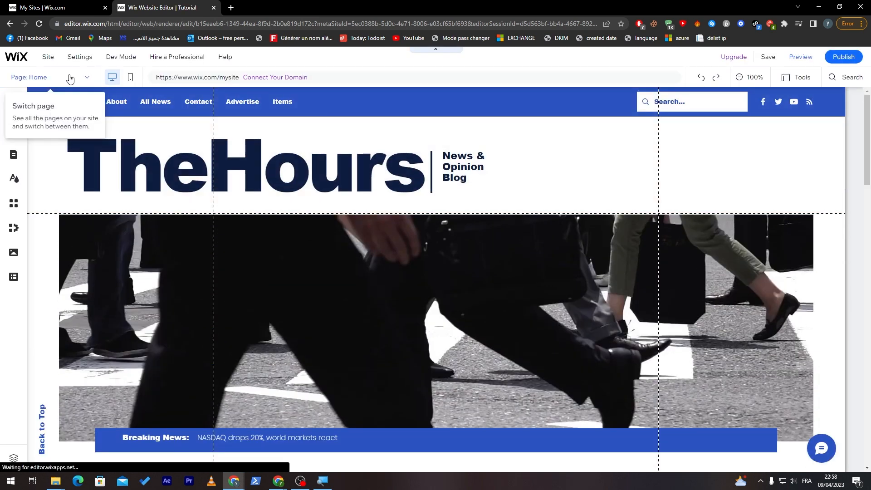
pyautogui.click(50, 77)
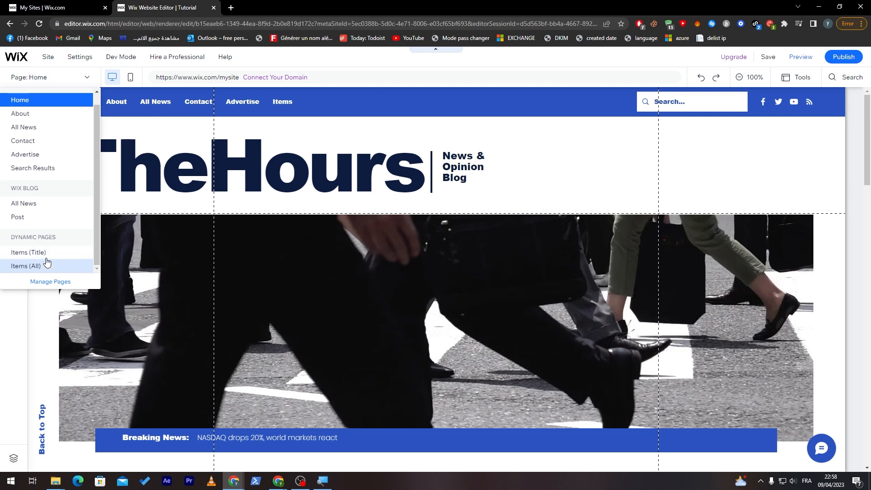
pyautogui.click(49, 265)
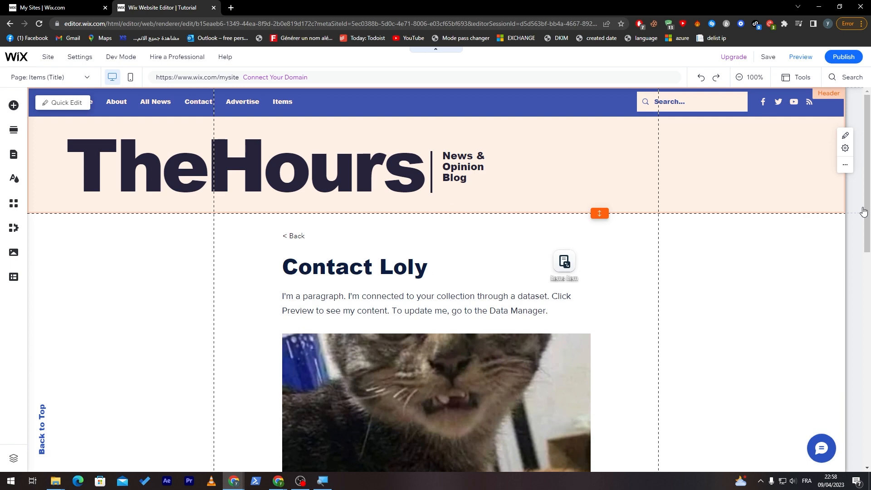
pyautogui.moveTo(865, 213); pyautogui.dragTo(865, 249)
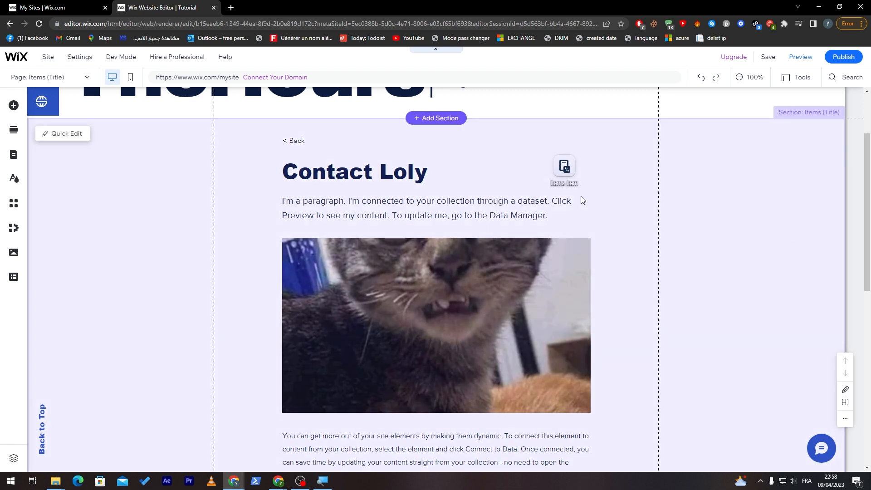
# Open the Items collection from the page's dataset to check the LOLY field, then close it and review the page's image and text.
pyautogui.click(559, 167)
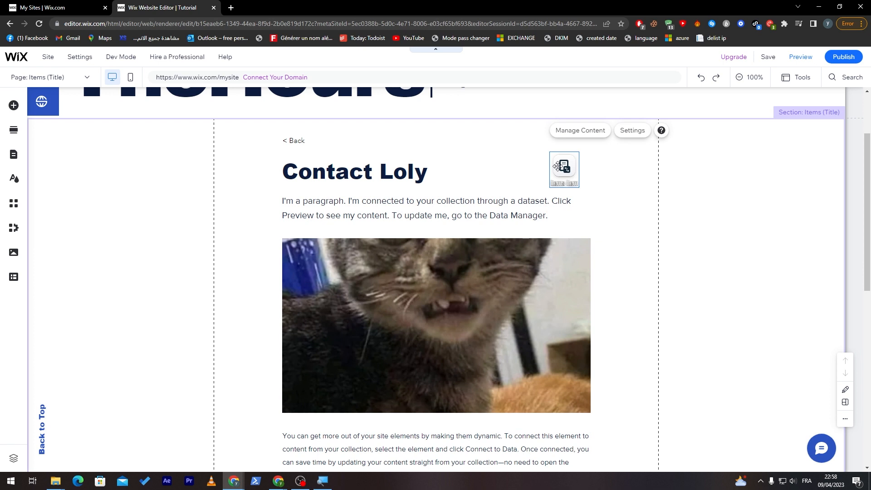
pyautogui.doubleClick(557, 166)
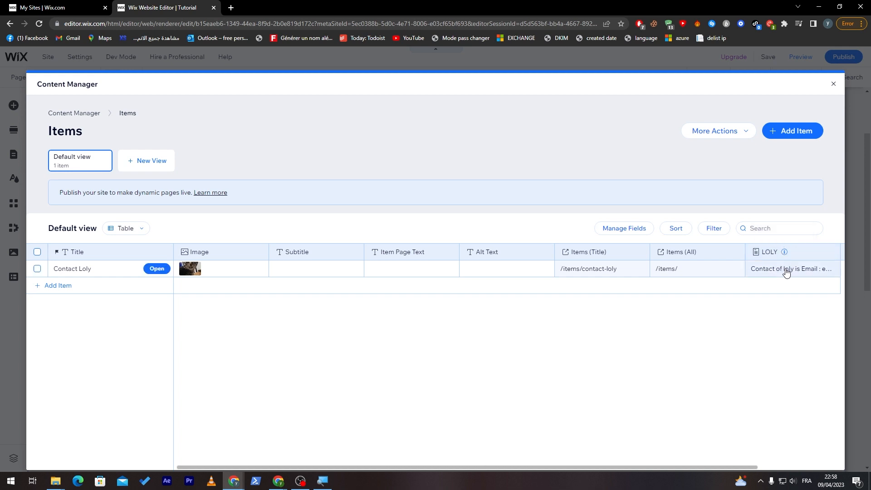
pyautogui.click(833, 84)
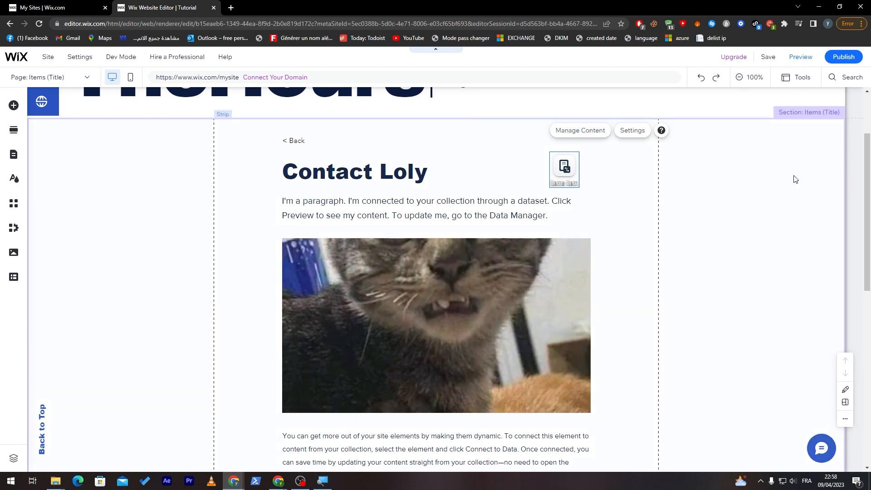
pyautogui.scroll(-3, 858, 204)
pyautogui.moveTo(858, 204); pyautogui.dragTo(848, 189)
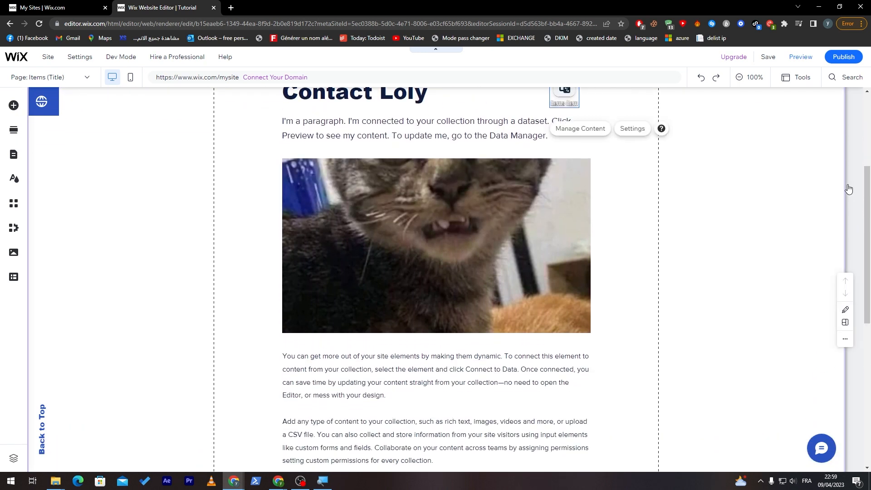